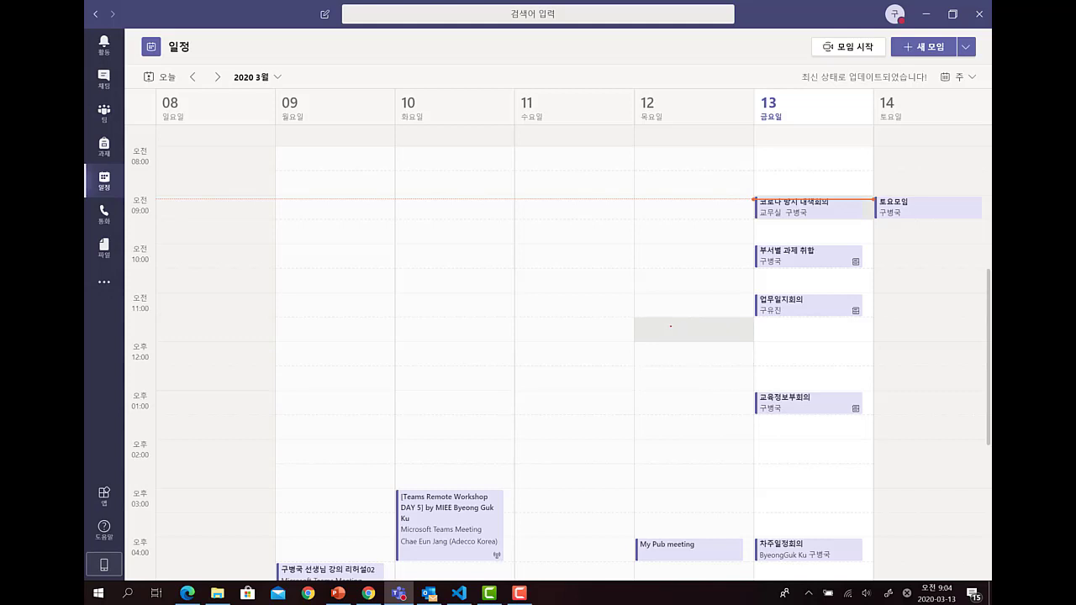
Review the details and scheduling assistant of the 코로나 방지 대책회의 meeting on March 13, and return to the calendar.
{"action": "left_click", "coordinate": [806, 207]}
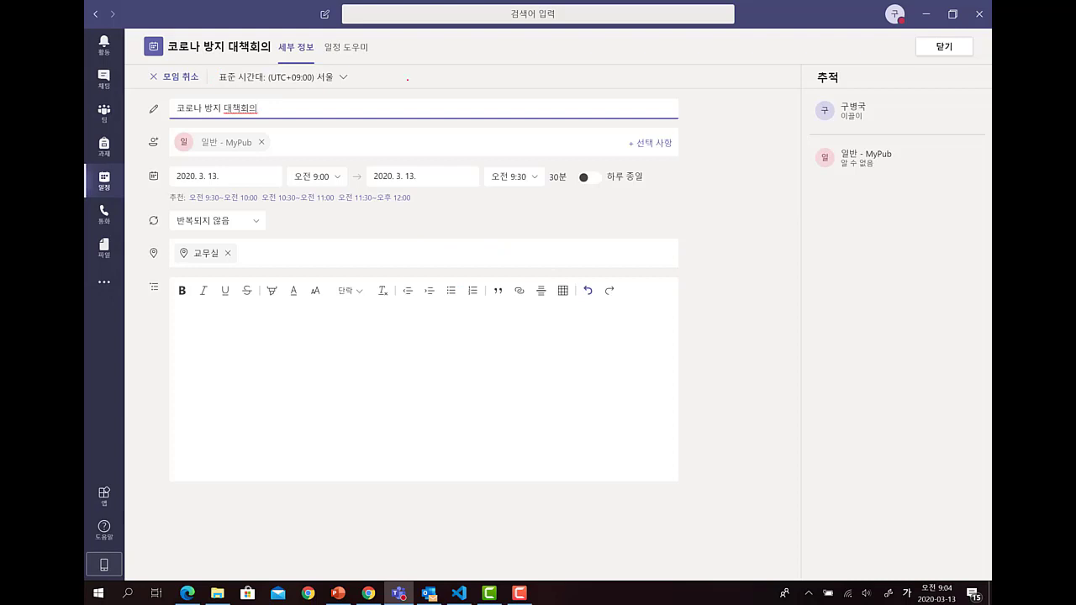
{"action": "left_click", "coordinate": [944, 46]}
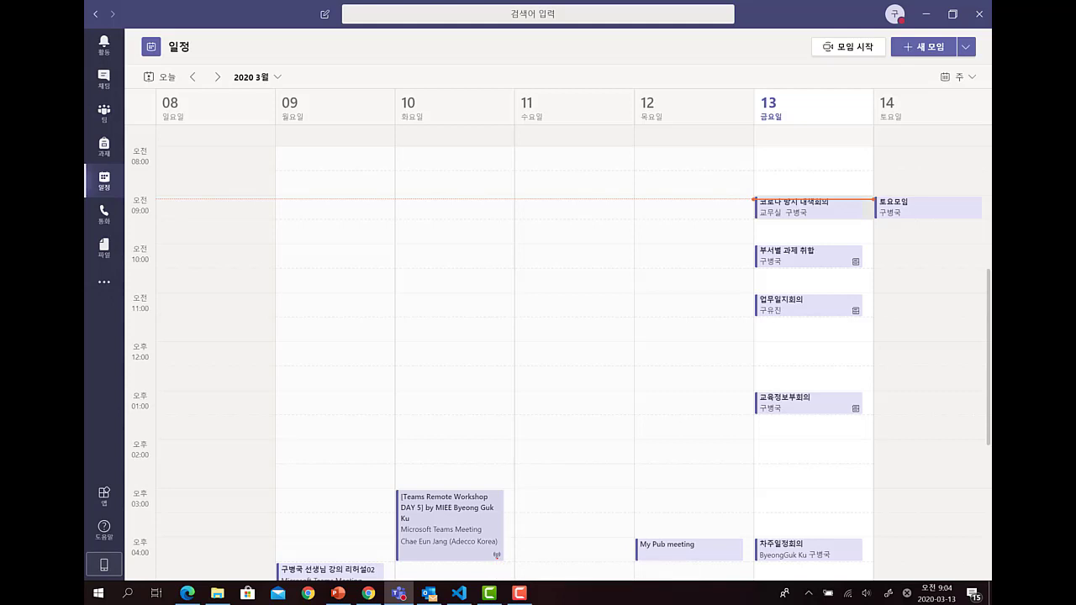
{"action": "left_click", "coordinate": [966, 48]}
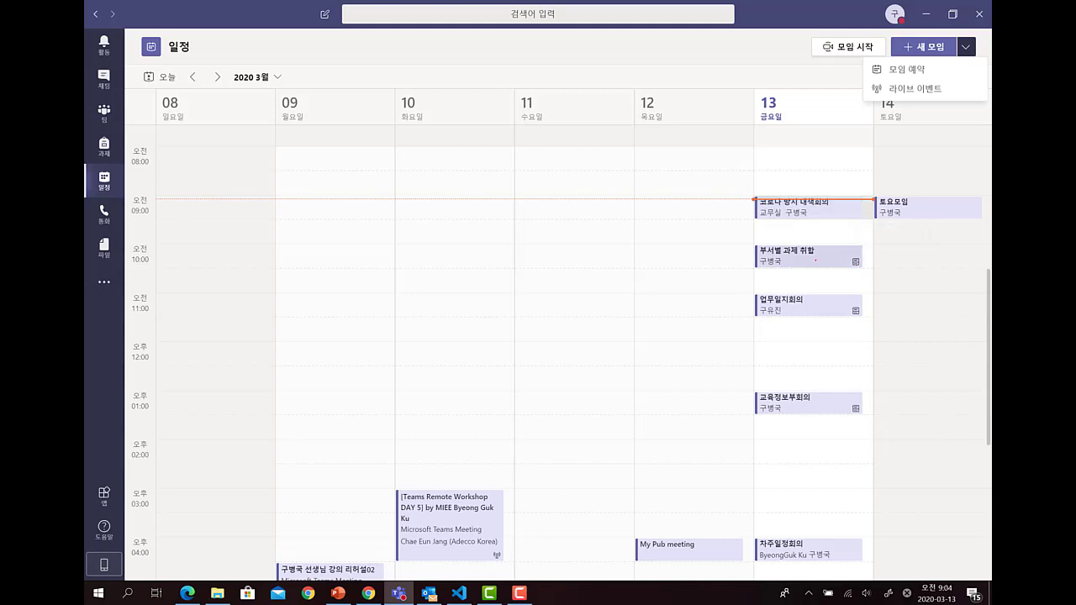
{"action": "left_click", "coordinate": [830, 212]}
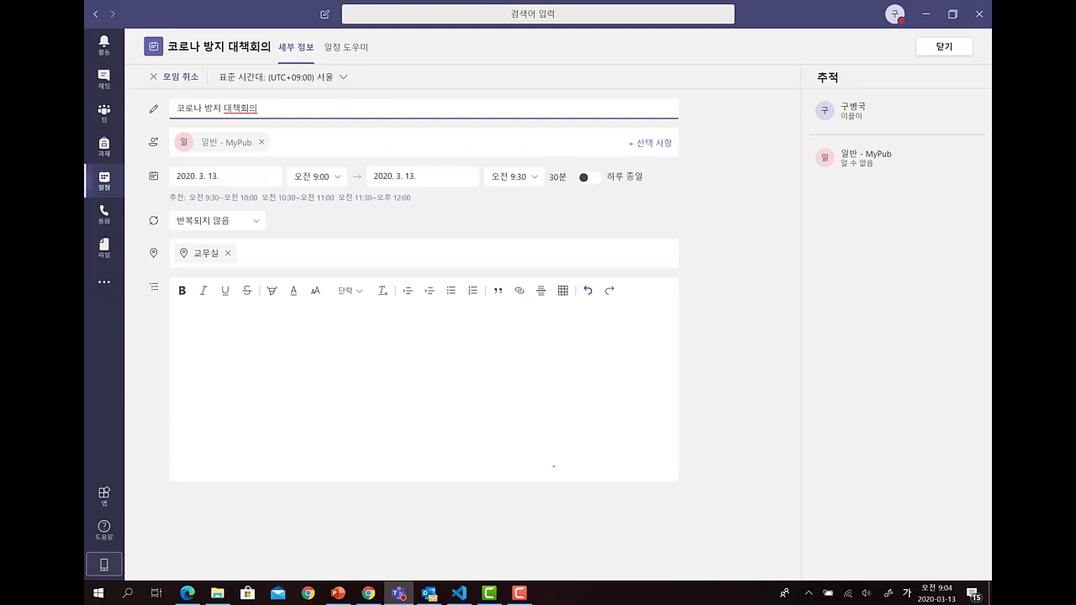
{"action": "left_click", "coordinate": [342, 49]}
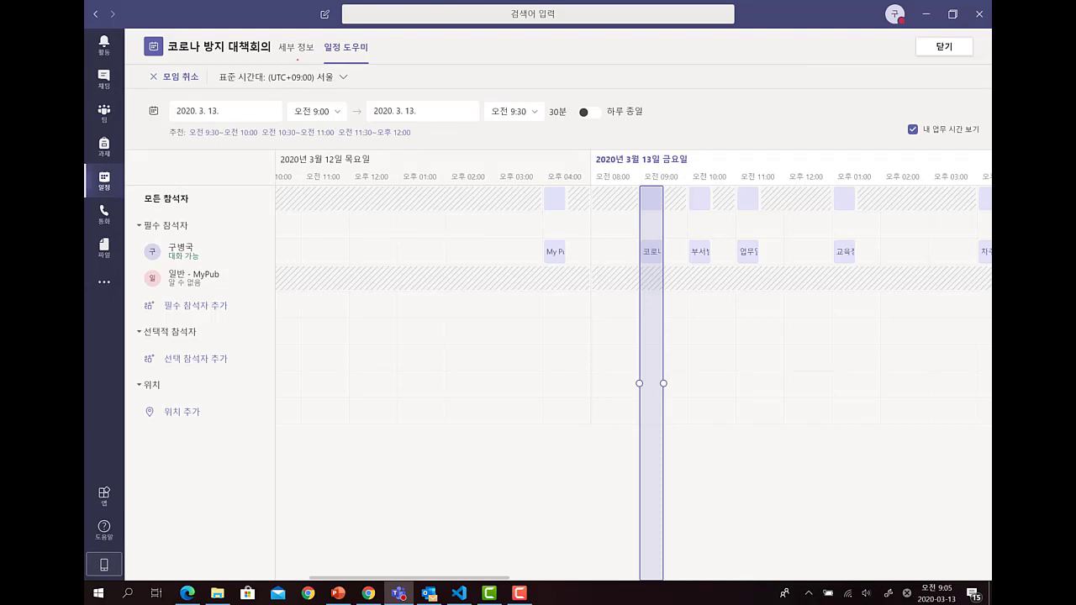
{"action": "left_click", "coordinate": [297, 59]}
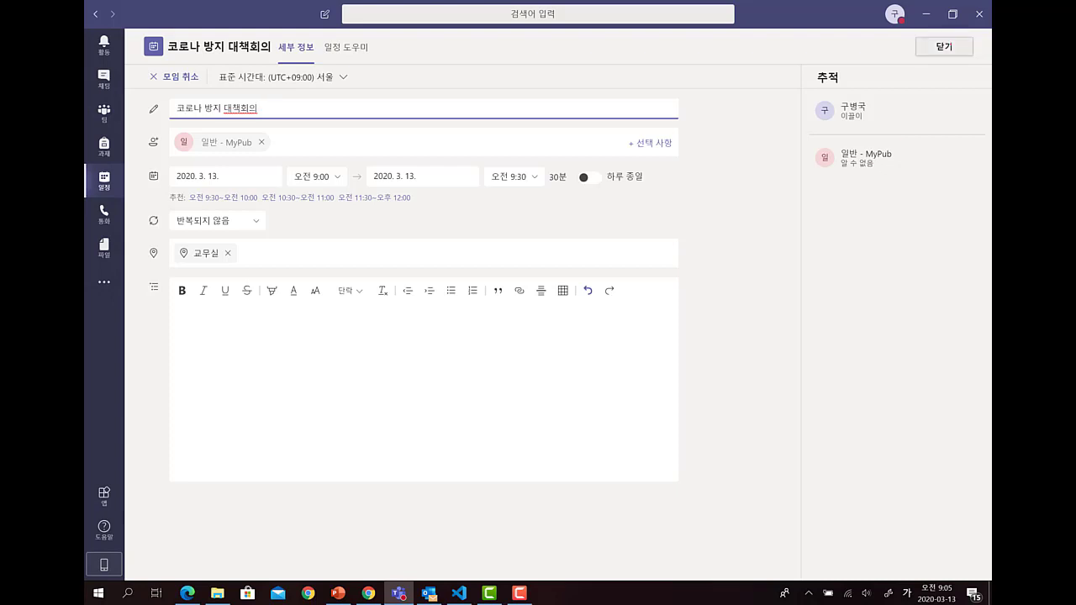
{"action": "left_click", "coordinate": [915, 166]}
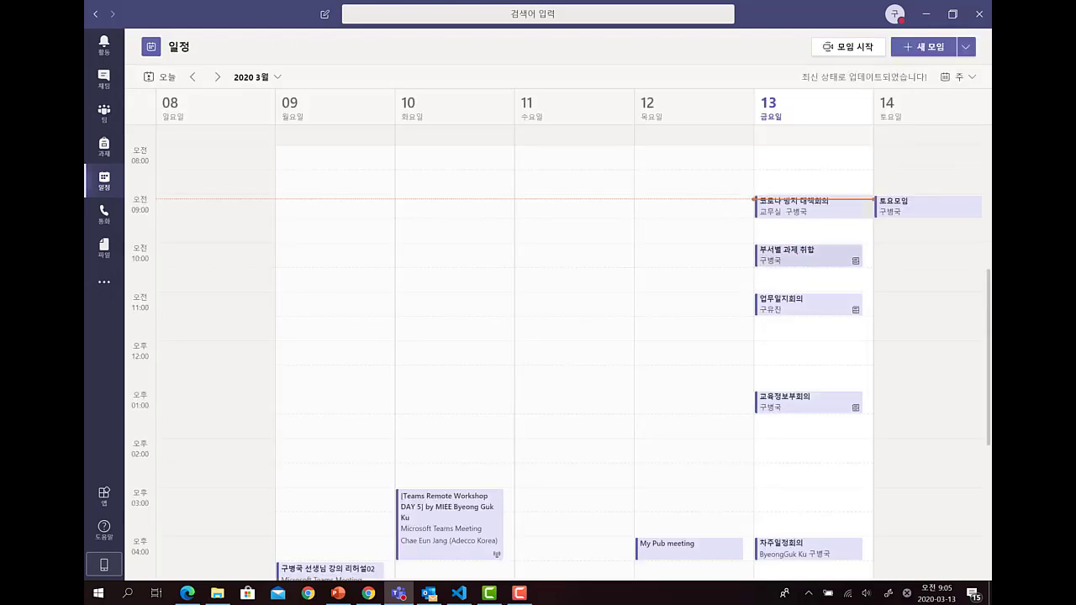
Review the chat, details, scheduling assistant and meeting notes of the 부서별 과제 취합 meeting, and close it.
{"action": "left_click", "coordinate": [840, 269]}
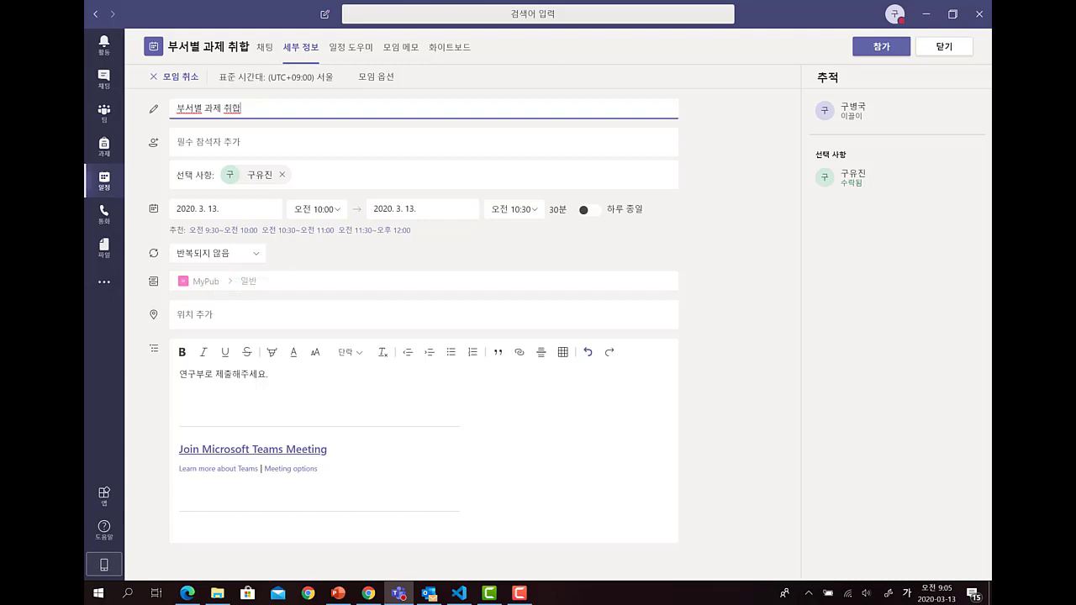
{"action": "left_click", "coordinate": [265, 47]}
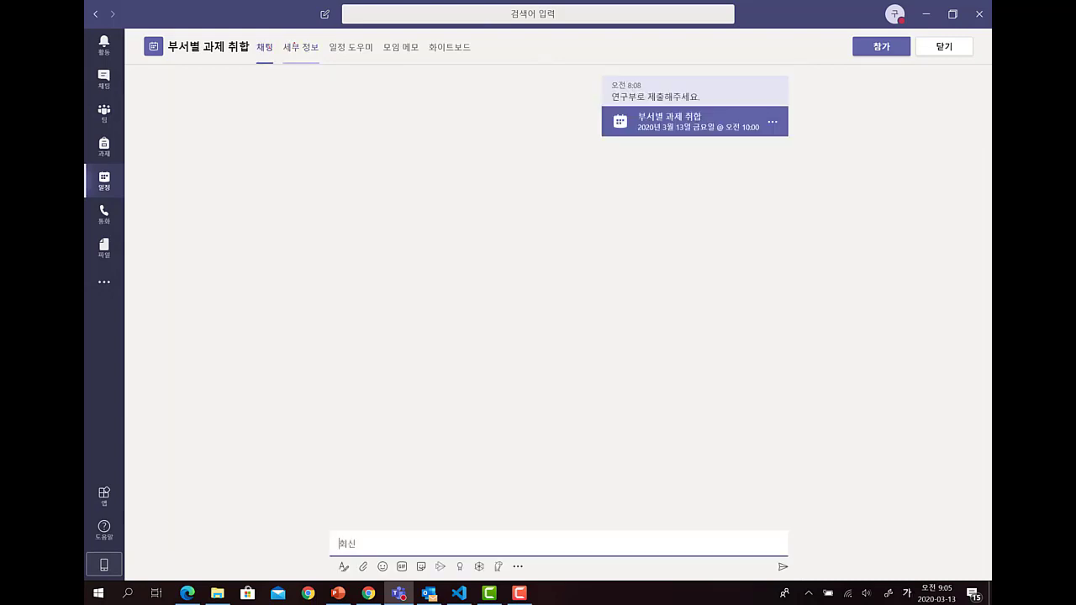
{"action": "left_click", "coordinate": [300, 47]}
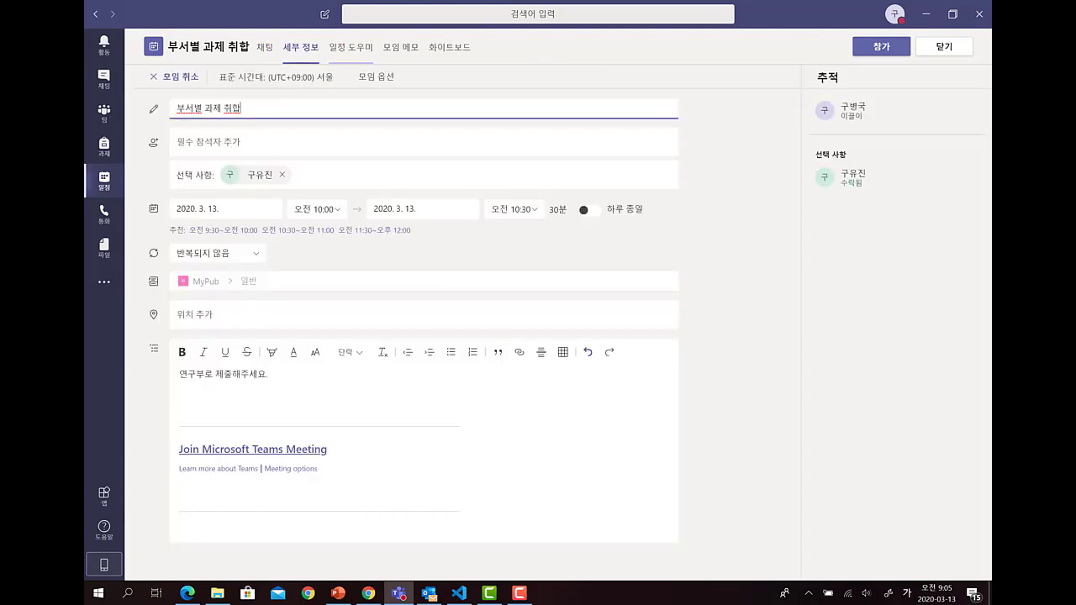
{"action": "left_click", "coordinate": [351, 47]}
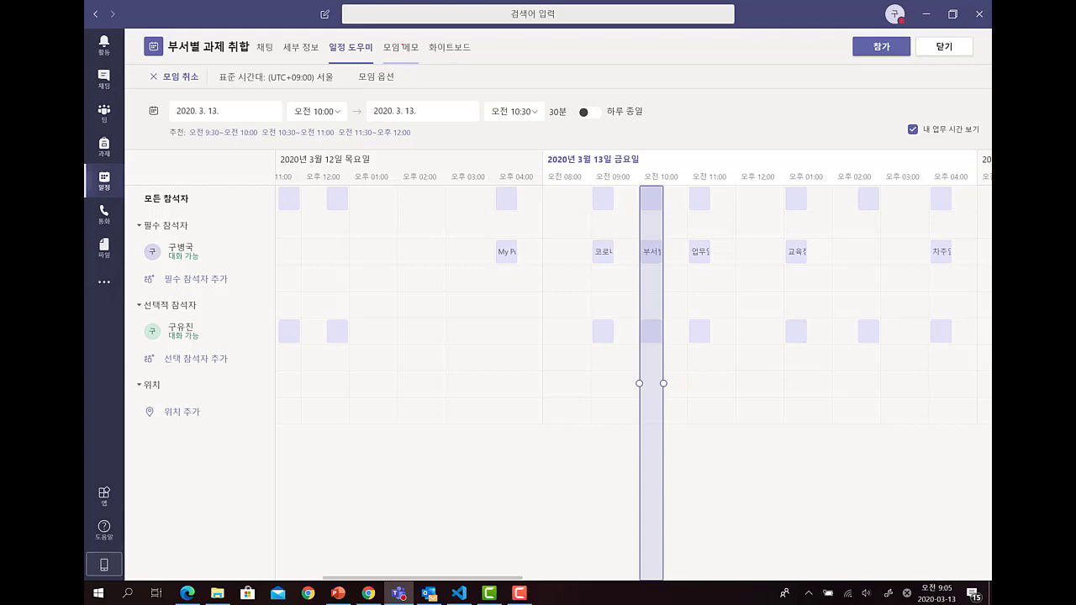
{"action": "left_click", "coordinate": [406, 48]}
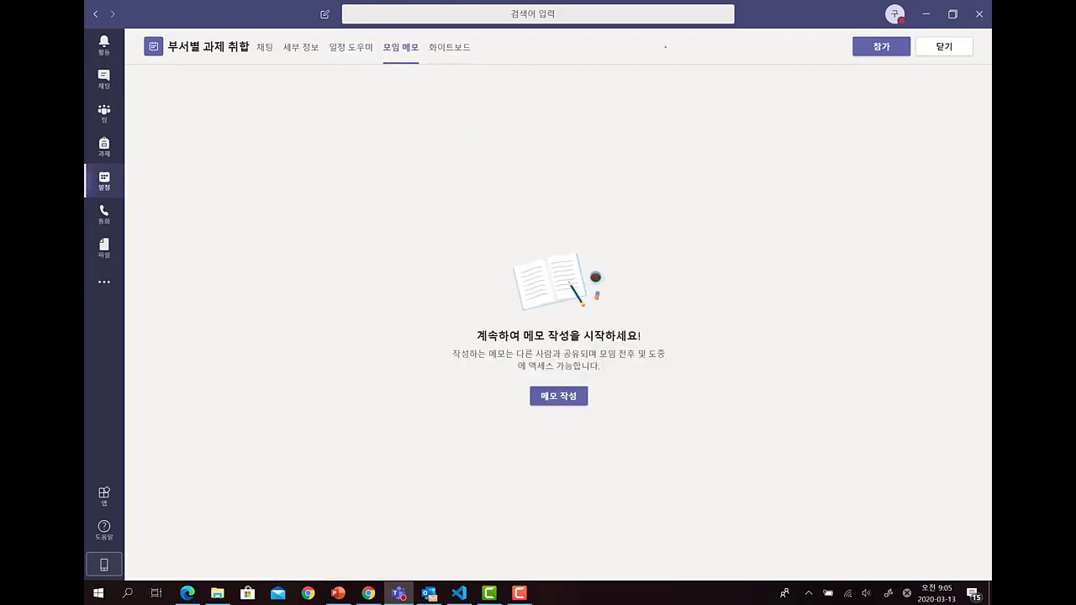
{"action": "left_click", "coordinate": [944, 46]}
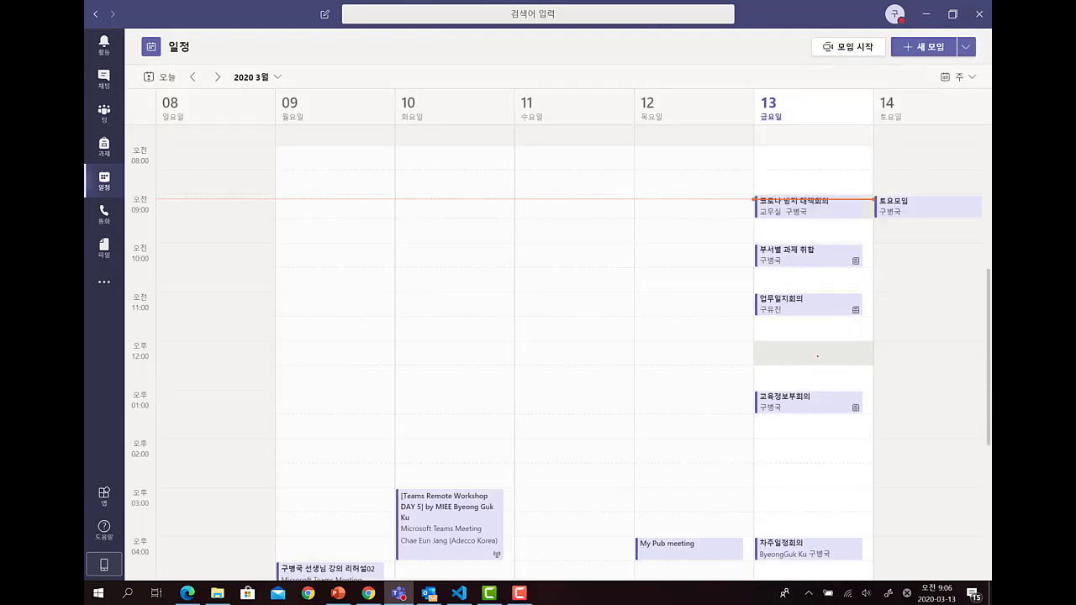
Create a meeting titled 기획위원회 회의 on March 13 at 12:00 PM, adding the required attendee and showing the optional attendees field.
{"action": "left_click", "coordinate": [816, 356]}
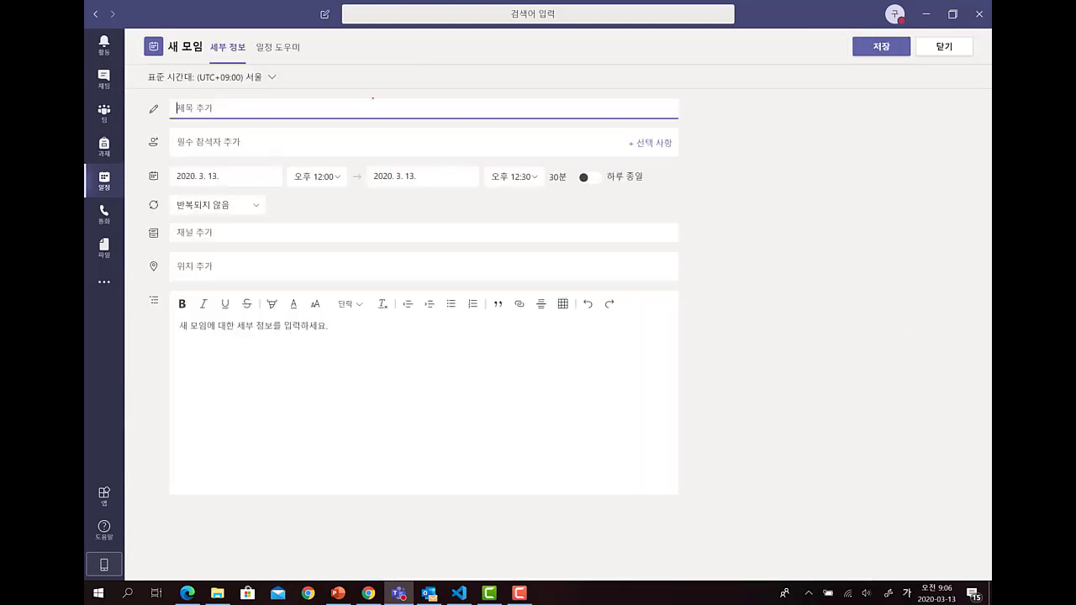
{"action": "type", "text": "기획위원회 회의"}
{"action": "left_click", "coordinate": [377, 135]}
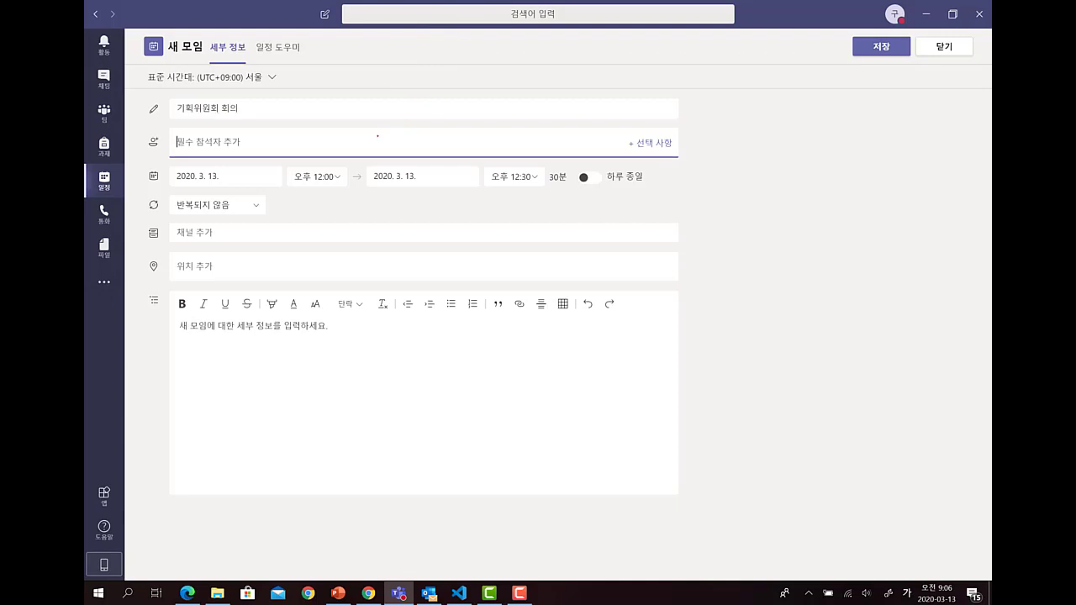
{"action": "key", "text": "Hangul"}
{"action": "type", "text": "r"}
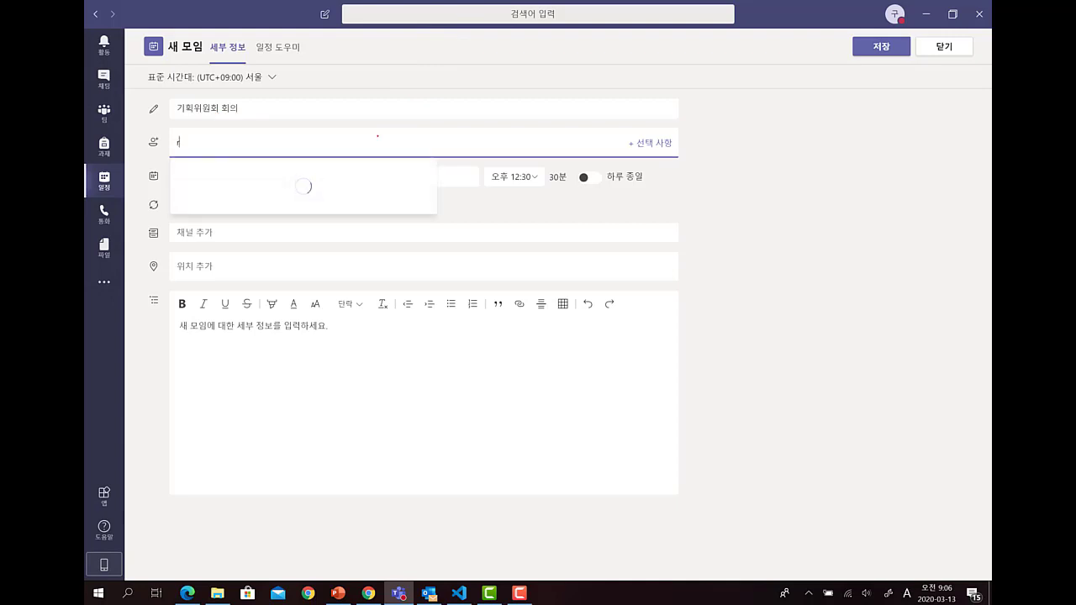
{"action": "type", "text": "ichku"}
{"action": "left_click", "coordinate": [355, 206]}
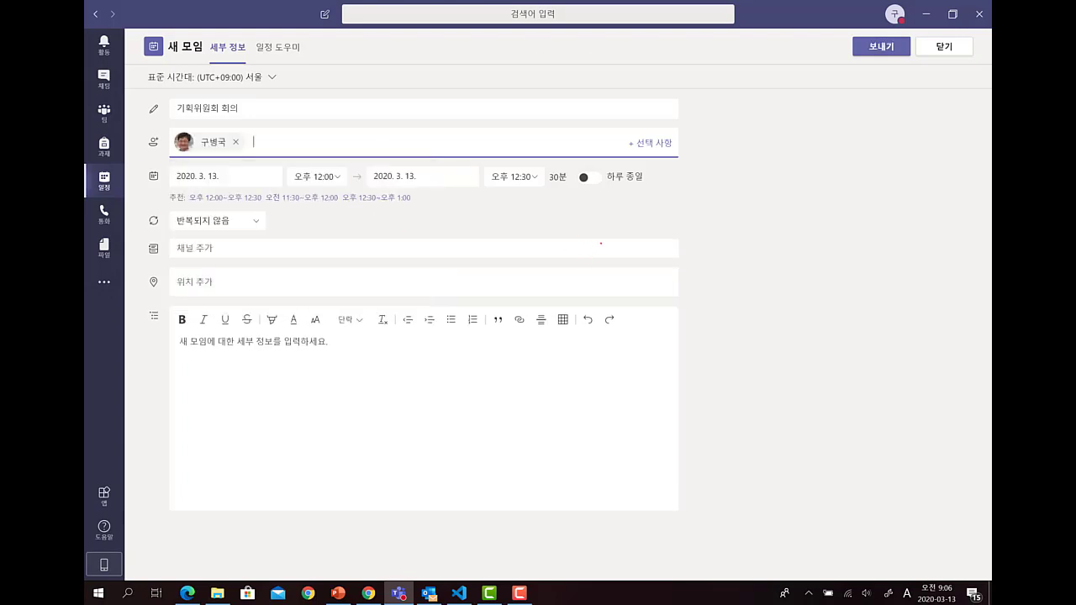
{"action": "left_click", "coordinate": [659, 143]}
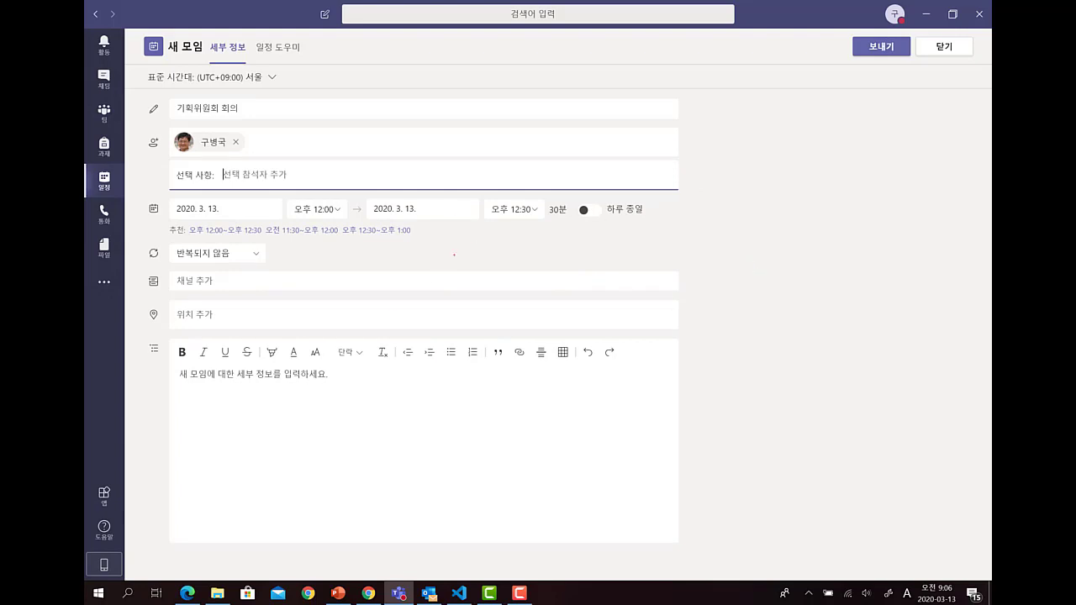
Assign the new meeting to the 2.OneDrive channel of the 2020팀연습 team.
{"action": "left_click", "coordinate": [234, 282]}
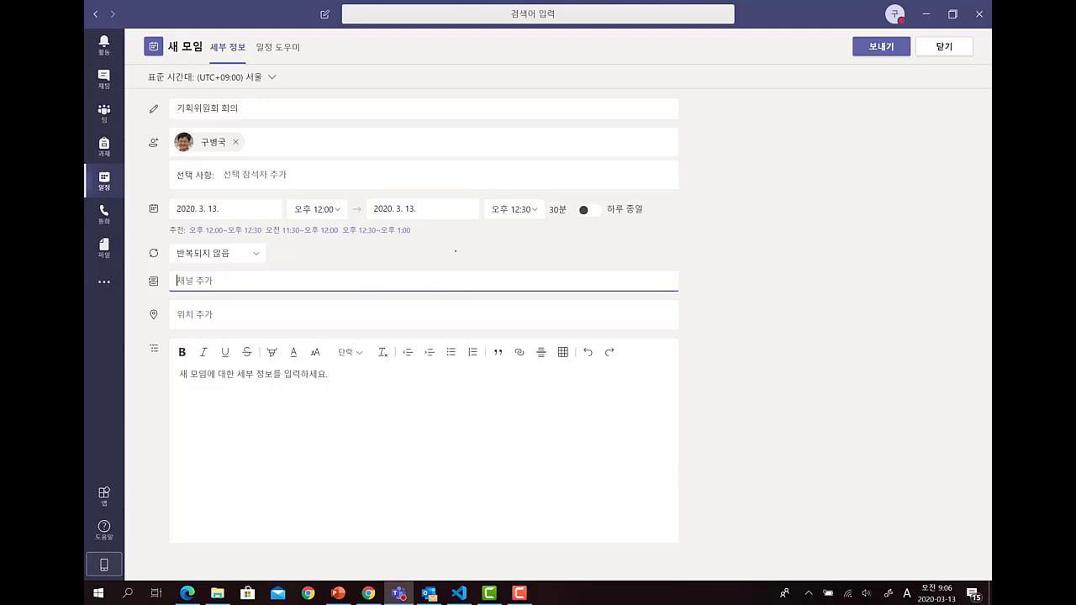
{"action": "key", "text": "Down"}
{"action": "key", "text": "Down"}
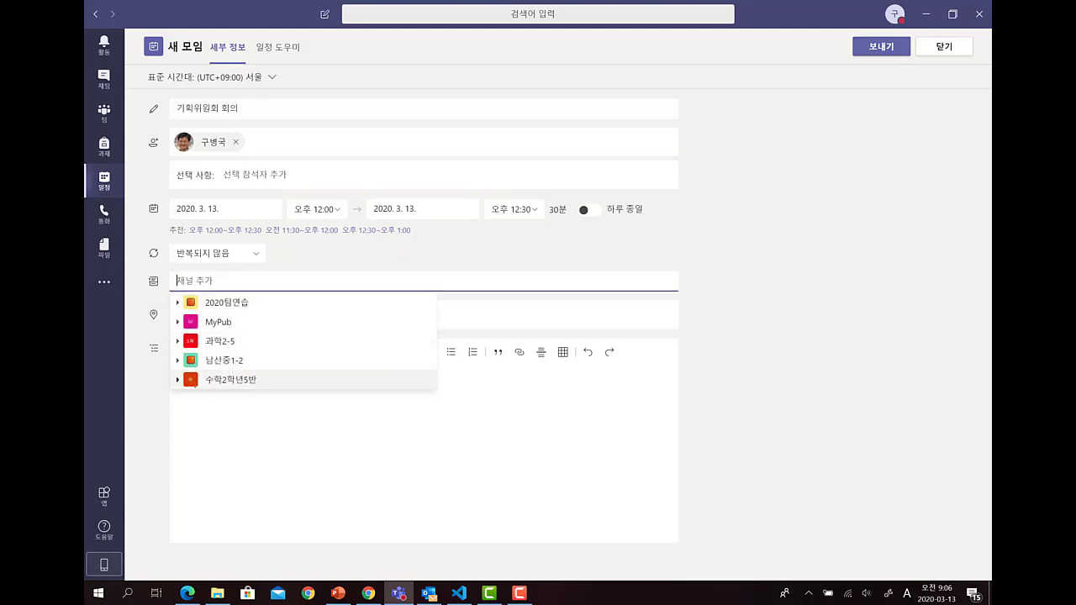
{"action": "key", "text": "Right"}
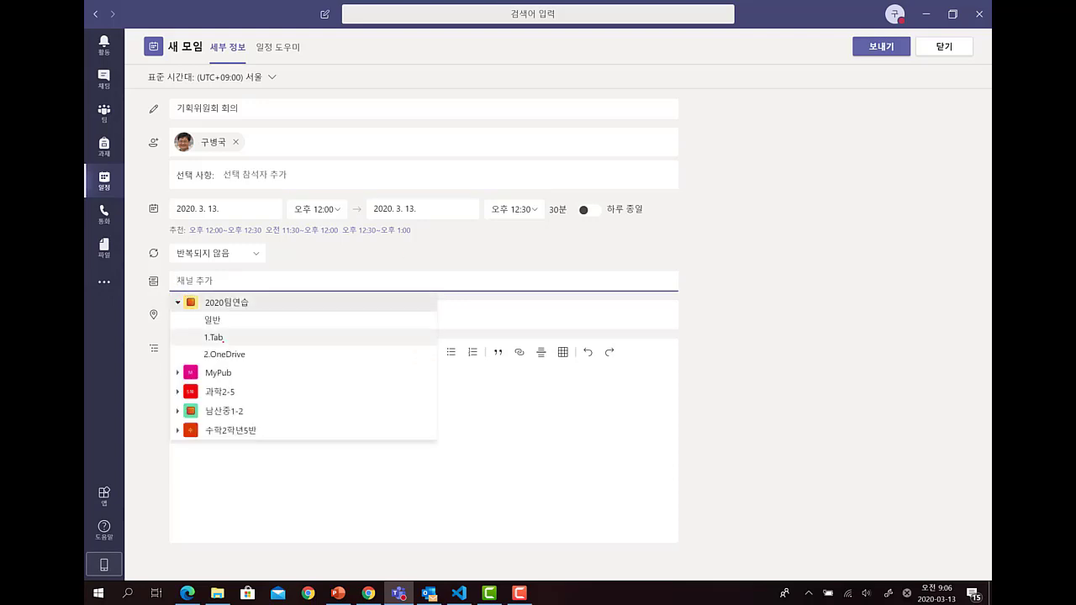
{"action": "key", "text": "Down"}
{"action": "key", "text": "Return"}
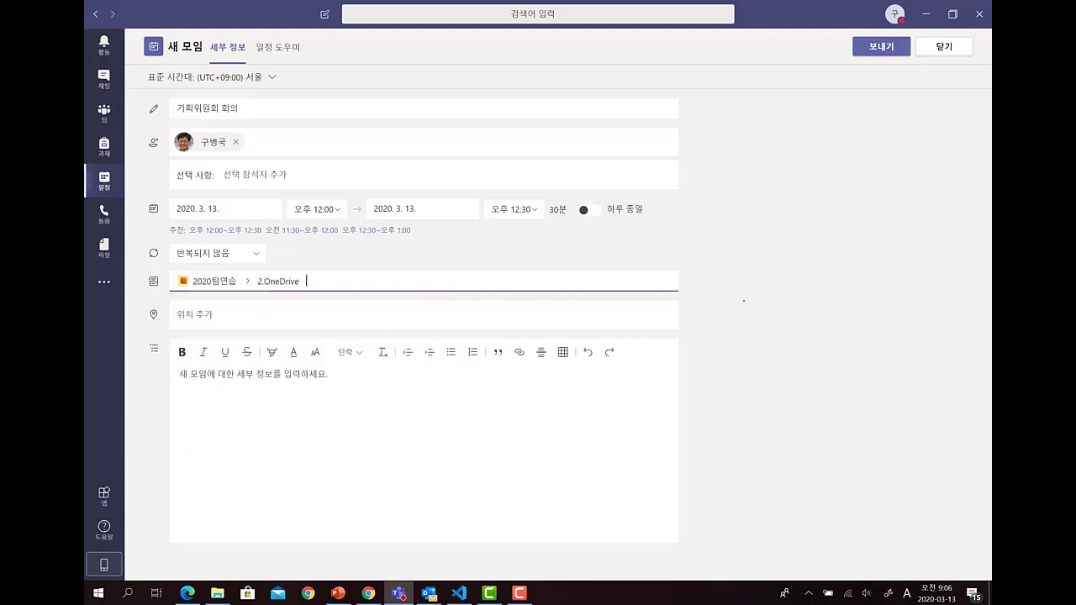
Check attendee availability in the scheduling assistant and send the 기획위원회 회의 invitation.
{"action": "left_click", "coordinate": [278, 47]}
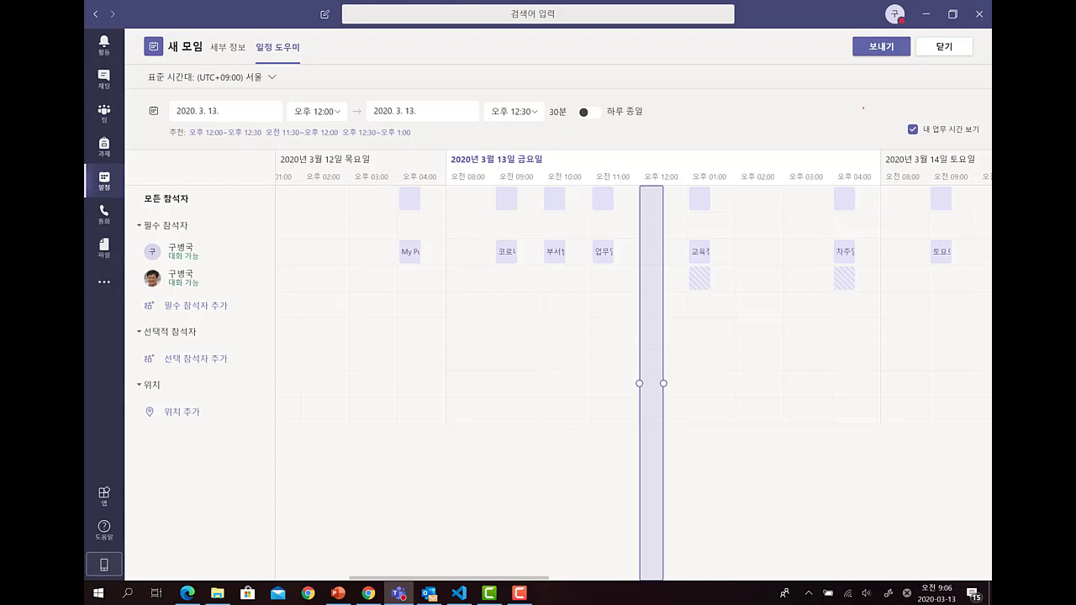
{"action": "left_click", "coordinate": [217, 53]}
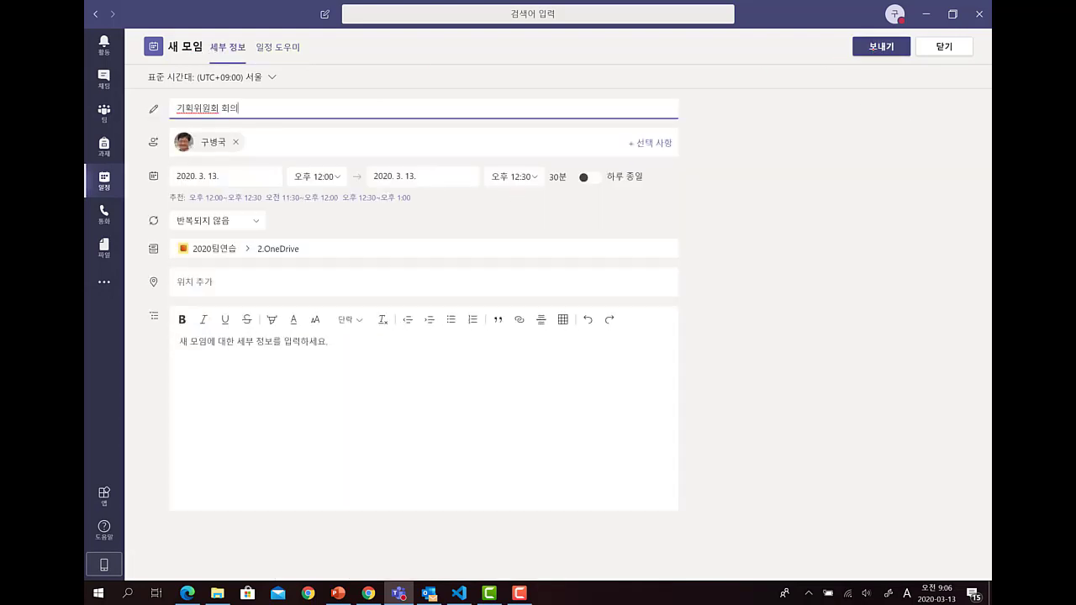
{"action": "left_click", "coordinate": [881, 46]}
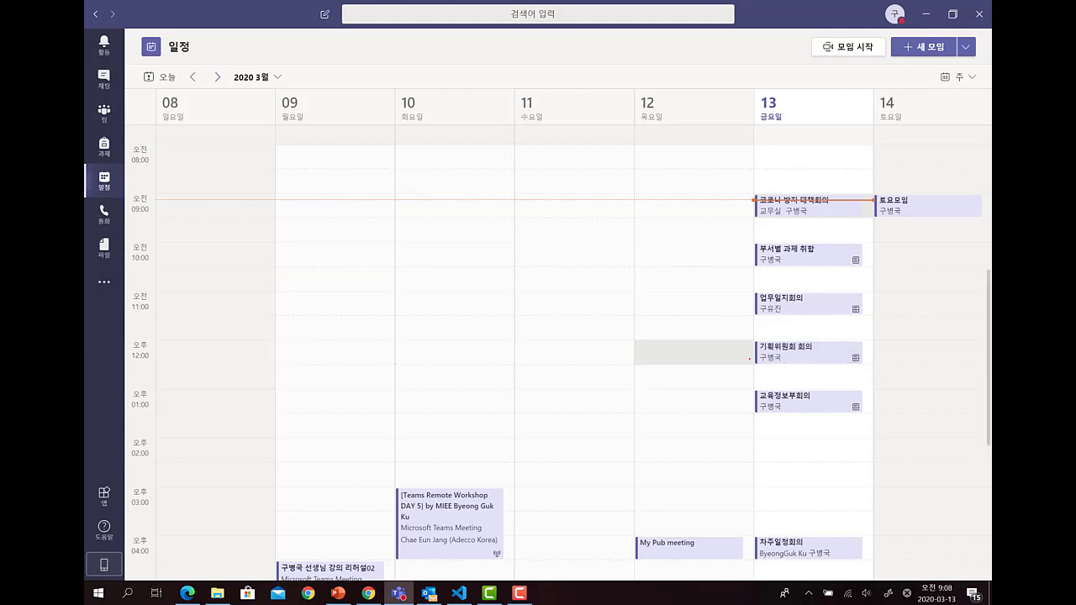
Switch to Teams in the Edge browser and view the posts of the 2.OneDrive channel in the 2020팀연습 team.
{"action": "left_click", "coordinate": [187, 592]}
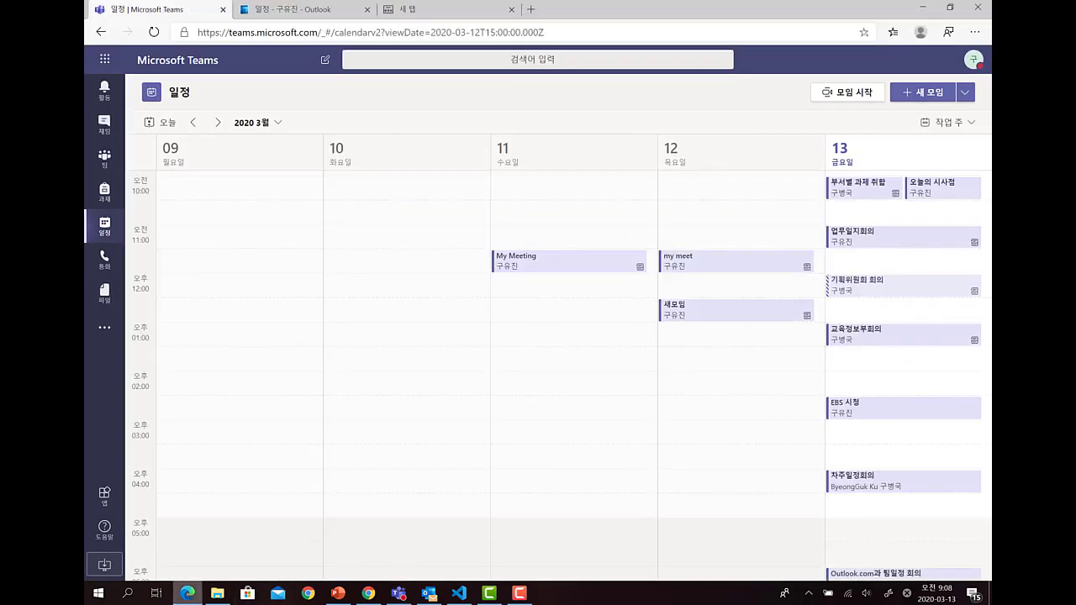
{"action": "left_click", "coordinate": [105, 158]}
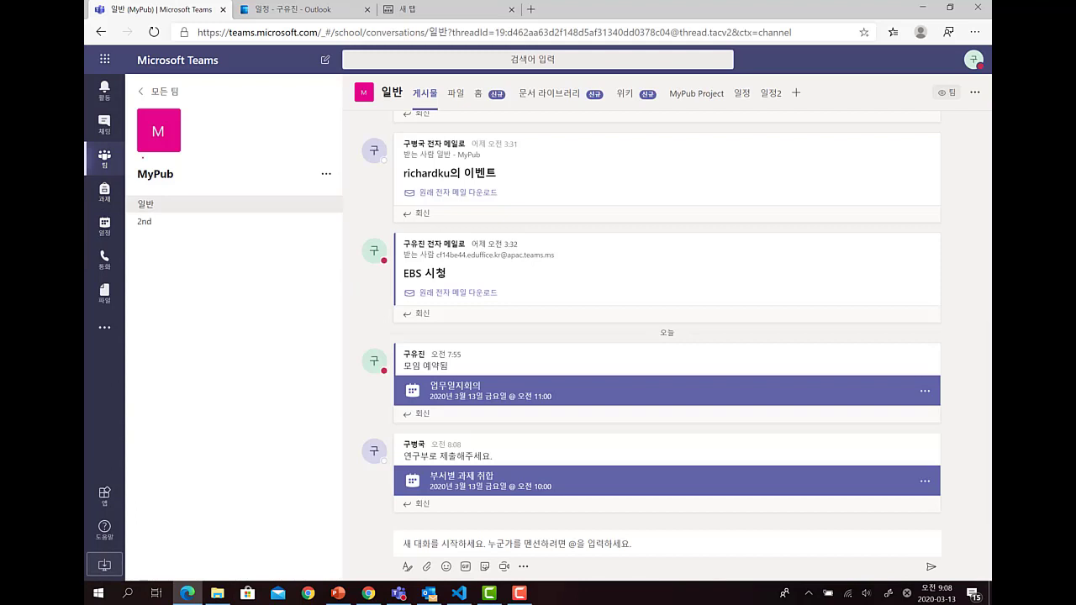
{"action": "left_click", "coordinate": [141, 92]}
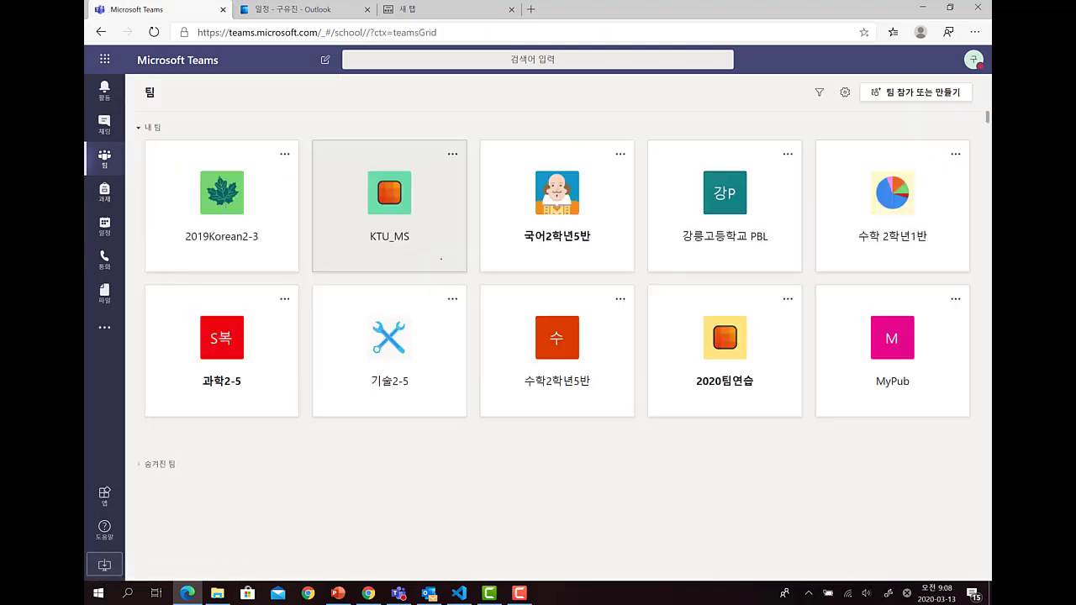
{"action": "left_click", "coordinate": [703, 353]}
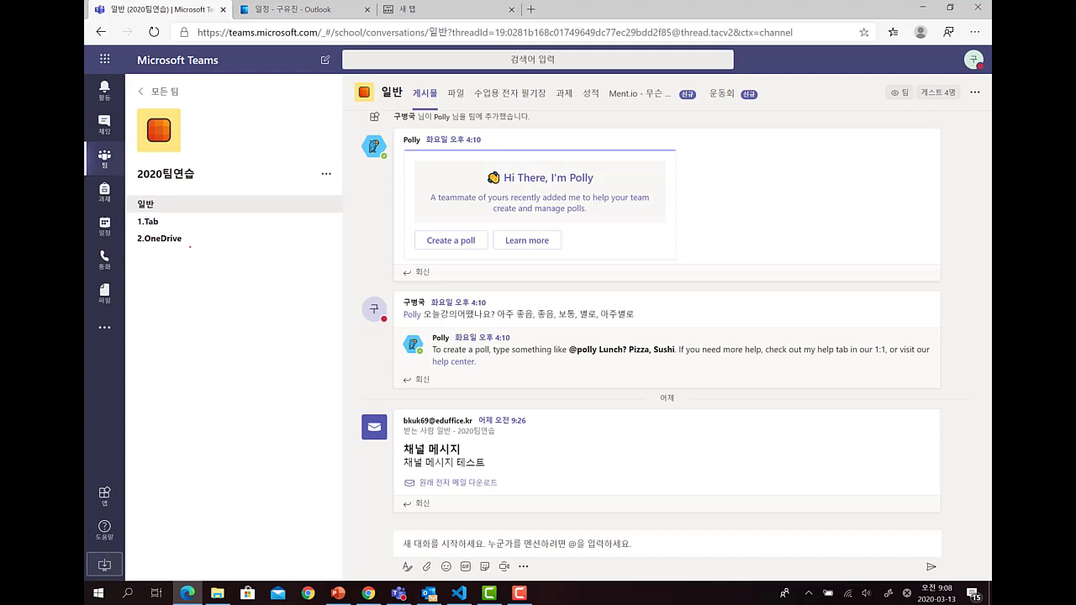
{"action": "left_click", "coordinate": [188, 241]}
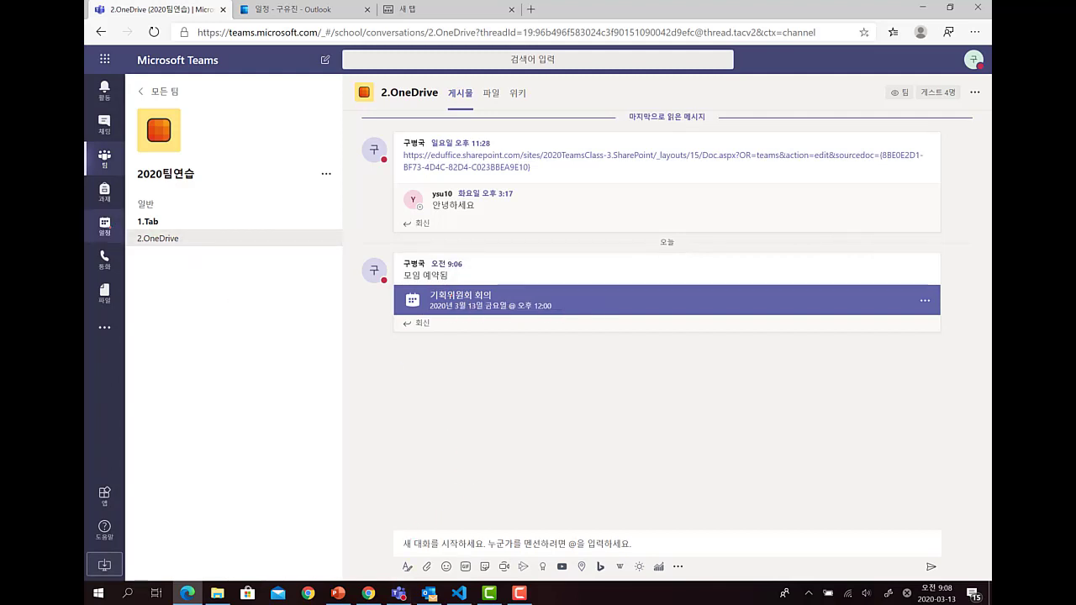
Accept the 기획위원회 회의 invitation on March 13 from the calendar, and open the meeting's chat.
{"action": "left_click", "coordinate": [105, 226]}
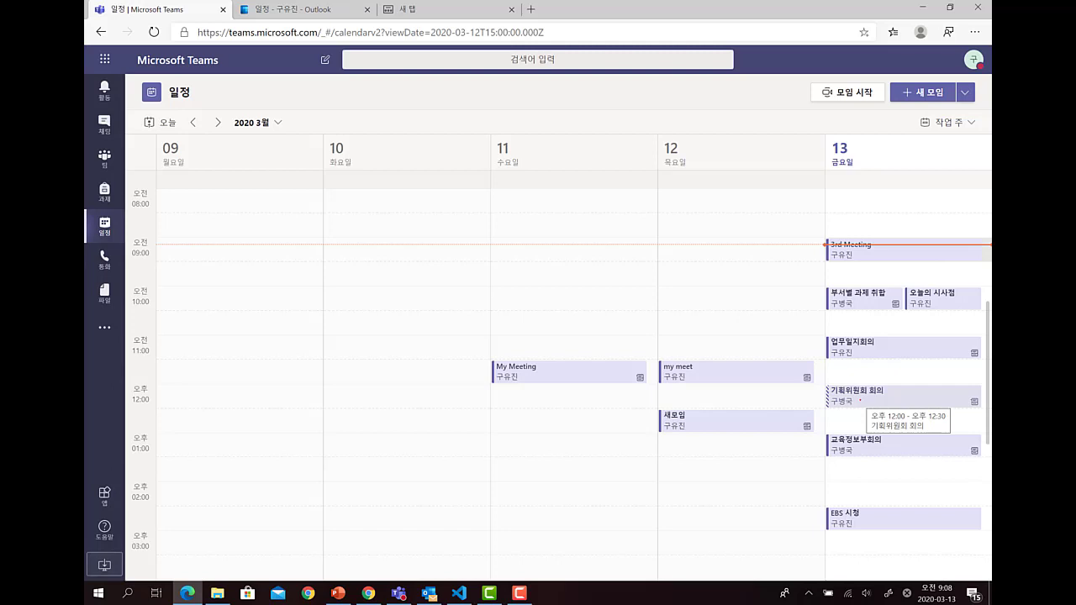
{"action": "left_click", "coordinate": [891, 395]}
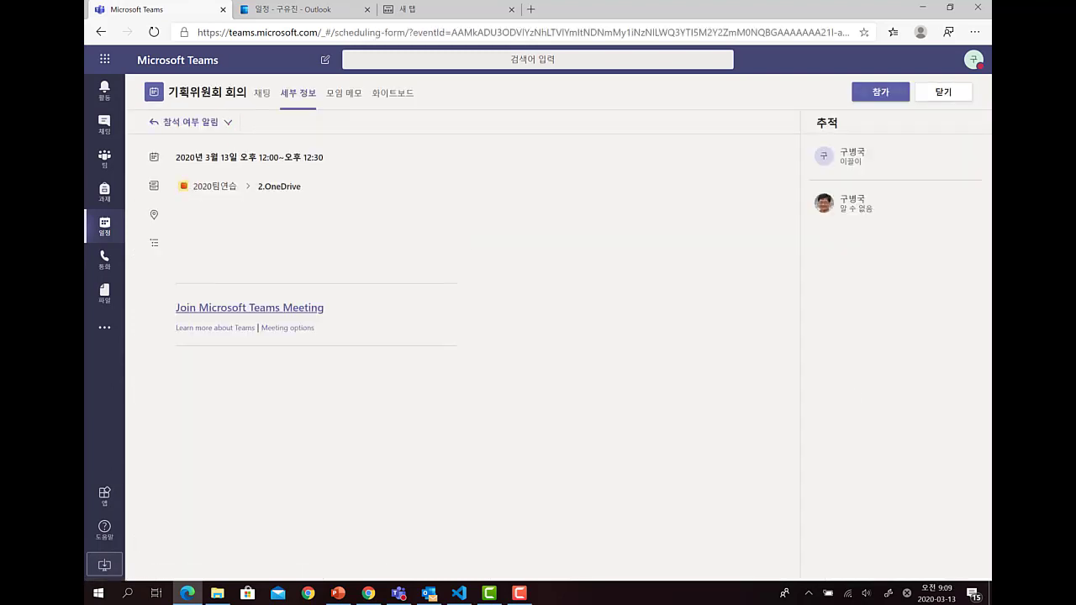
{"action": "left_click", "coordinate": [186, 122]}
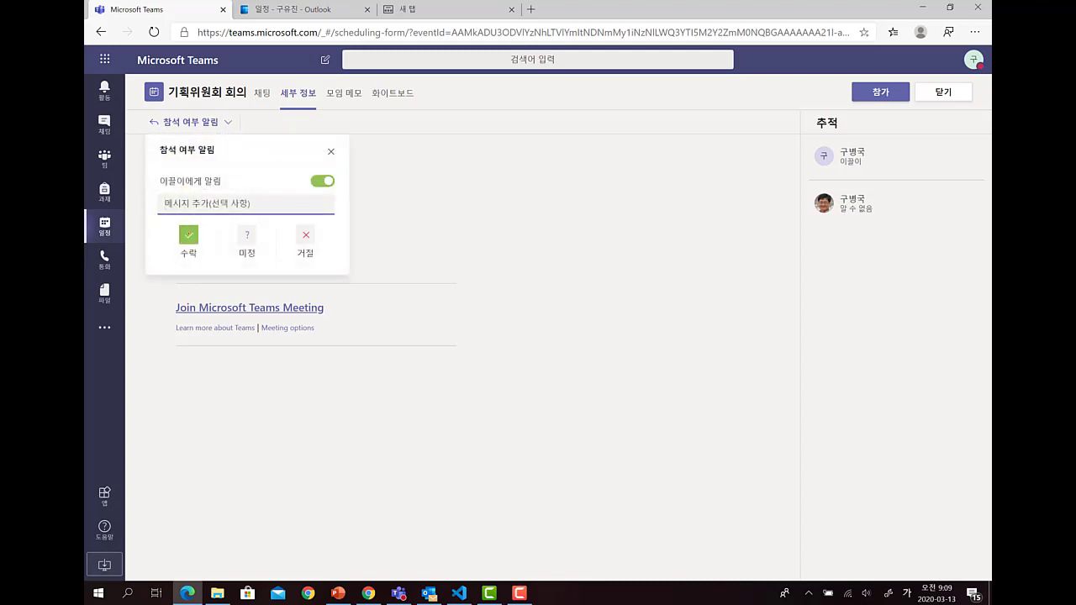
{"action": "left_click", "coordinate": [188, 234]}
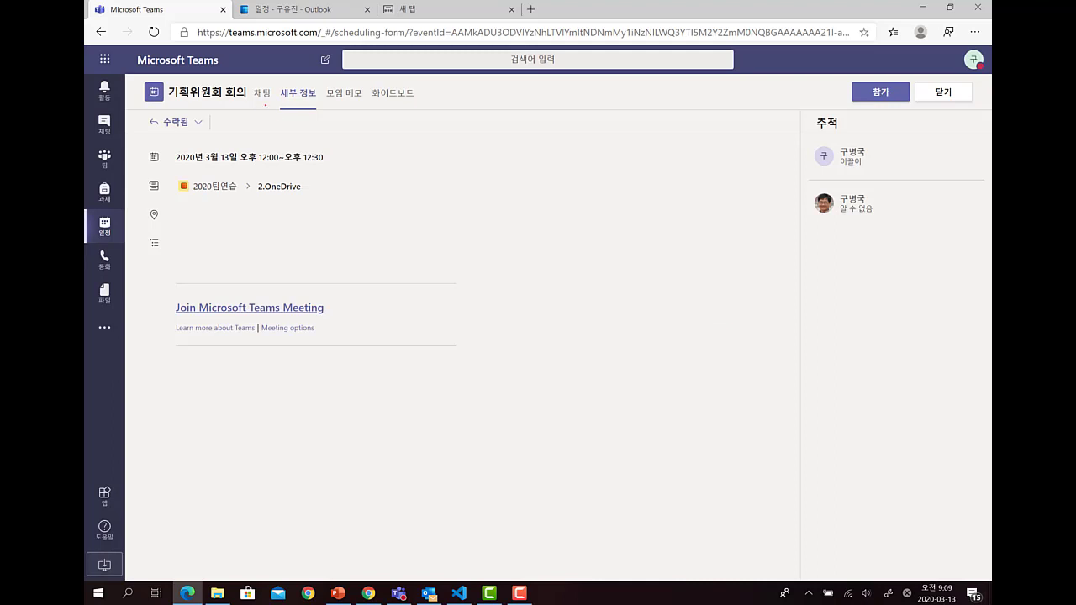
{"action": "left_click", "coordinate": [264, 99]}
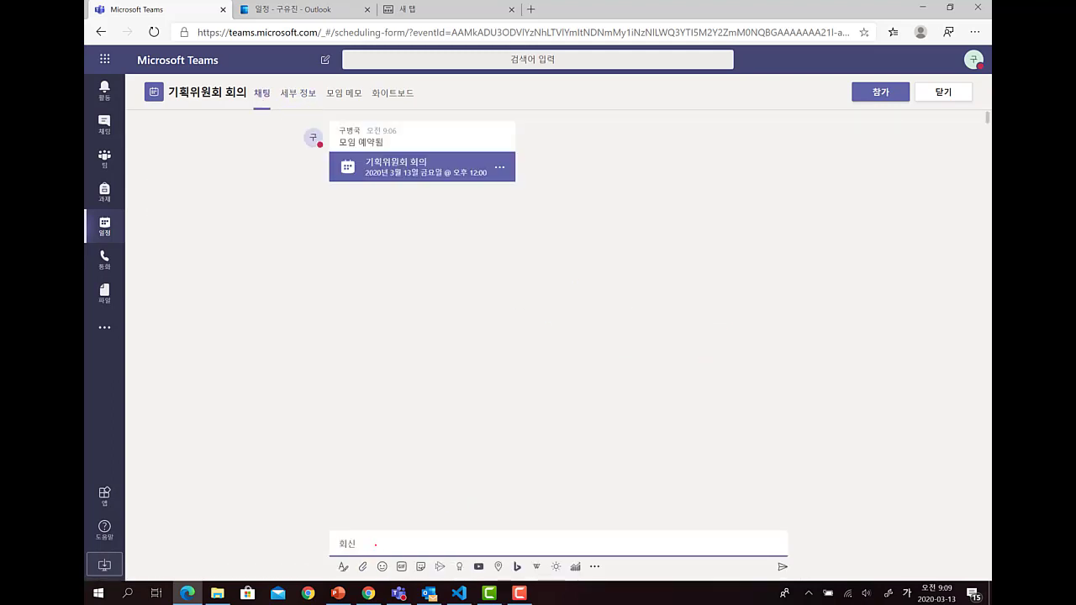
Reply "꼭 참석하겠습니다." in the 기획위원회 회의 chat and view the reply in the 2.OneDrive channel posts.
{"action": "type", "text": "꼭 참석하겠습니다."}
{"action": "key", "text": "Return"}
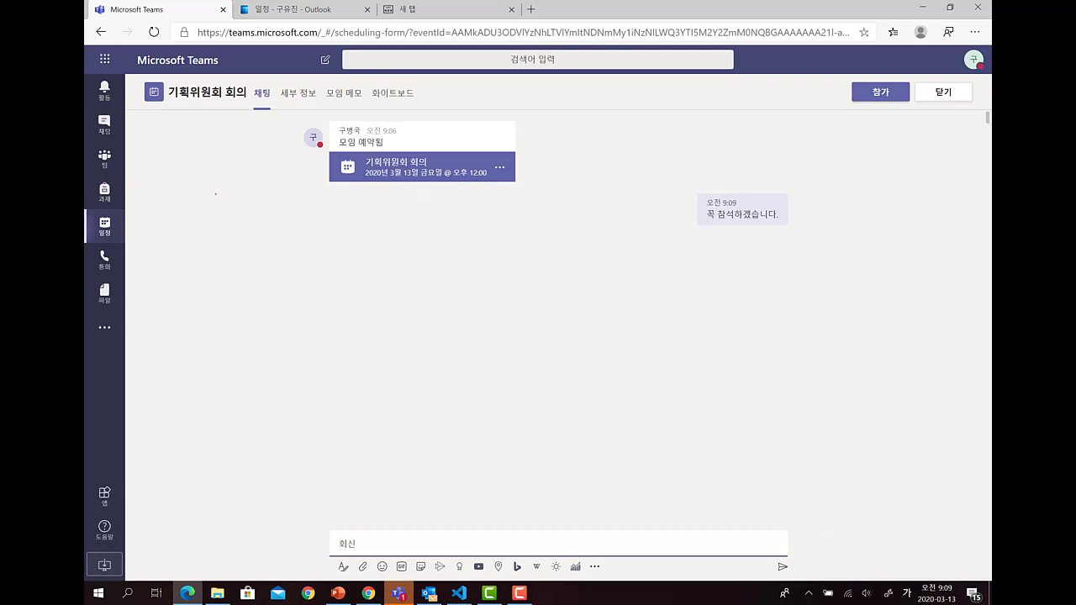
{"action": "left_click", "coordinate": [104, 159]}
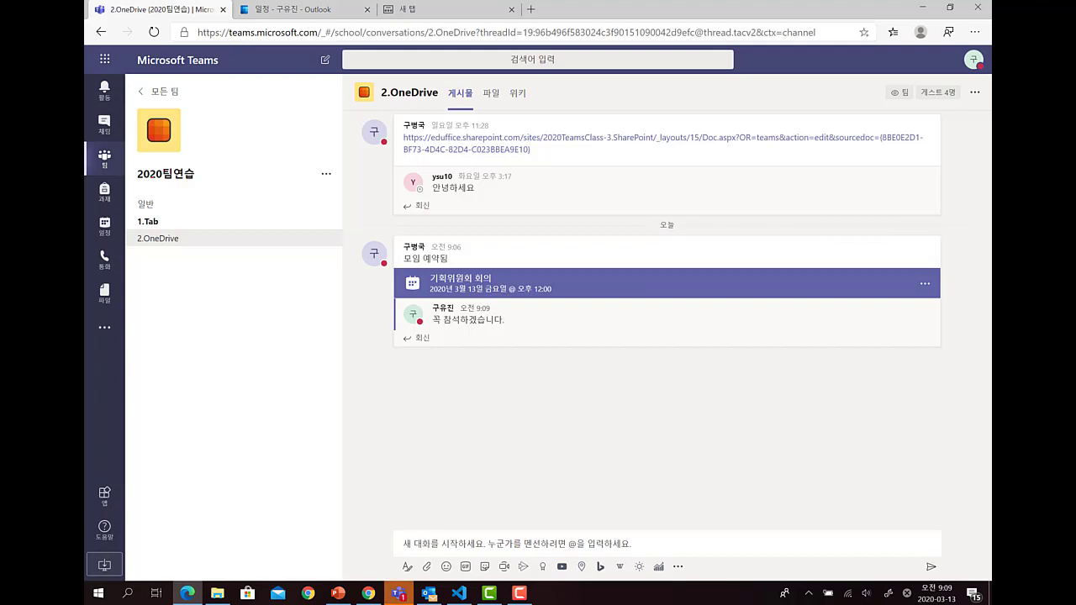
Compare the March 13 meetings in the Teams calendar with those in the Outlook web calendar.
{"action": "left_click", "coordinate": [104, 226]}
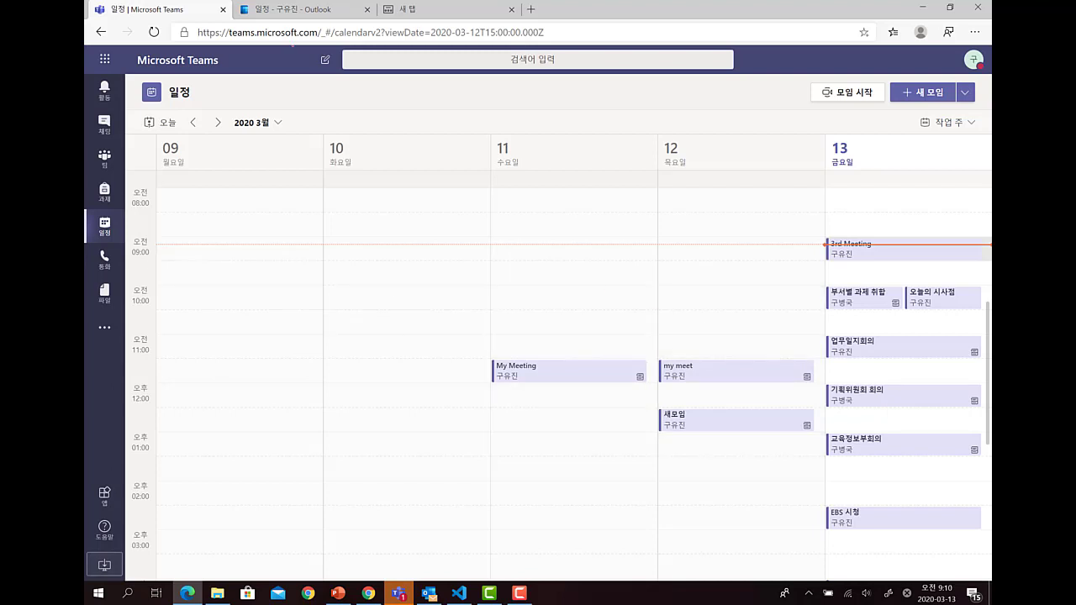
{"action": "key", "text": "ctrl+Tab"}
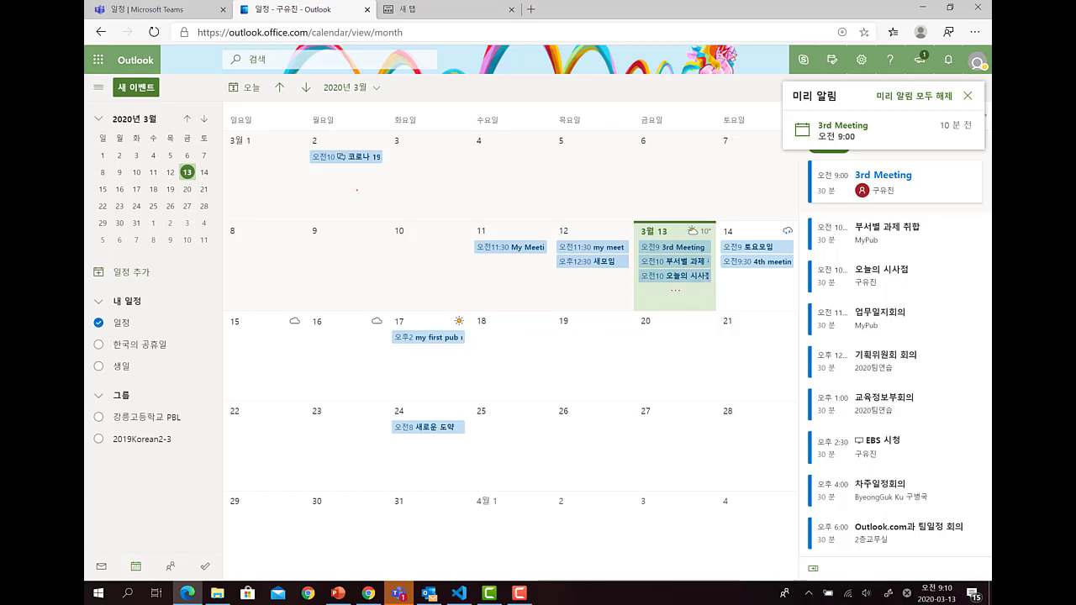
{"action": "key", "text": "ctrl+shift+Tab"}
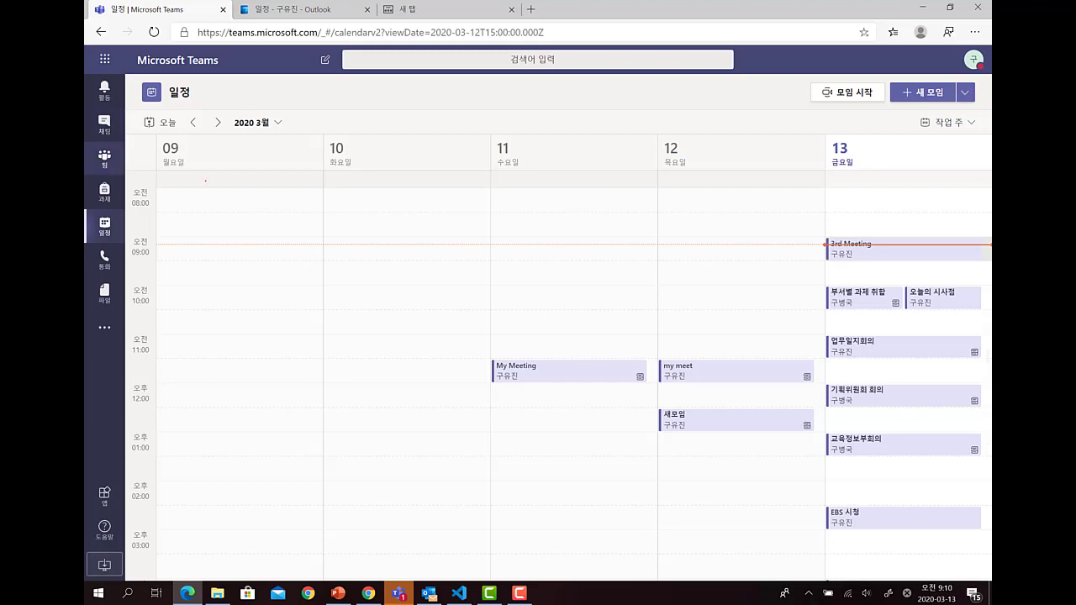
Open the 2.OneDrive channel's SharePoint document library from the 2020팀연습 team and go to the group's conversations in Outlook.
{"action": "left_click", "coordinate": [105, 158]}
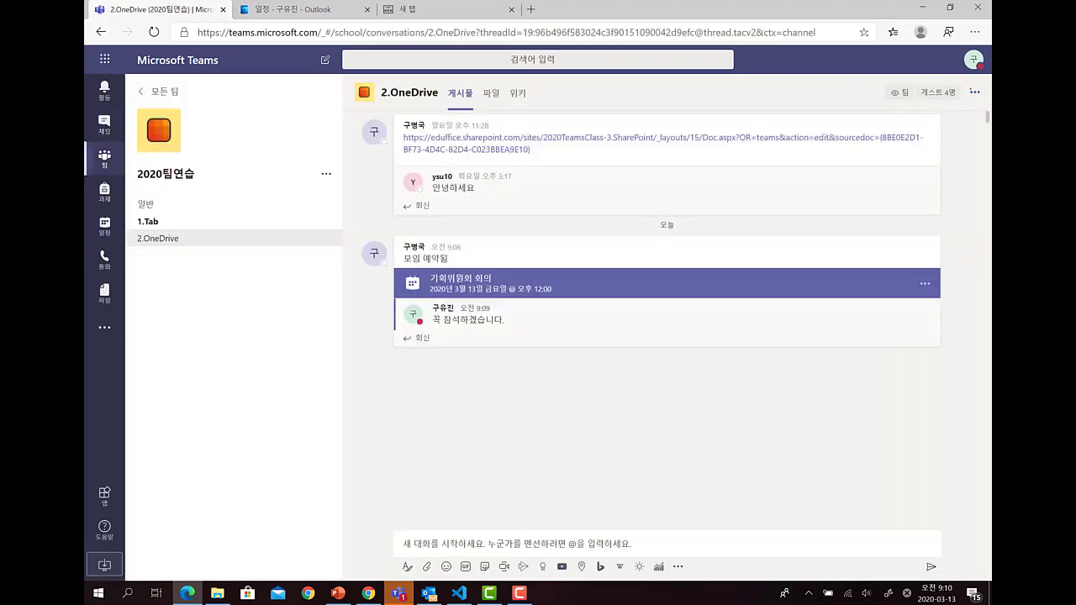
{"action": "left_click", "coordinate": [974, 92]}
{"action": "left_click", "coordinate": [935, 236]}
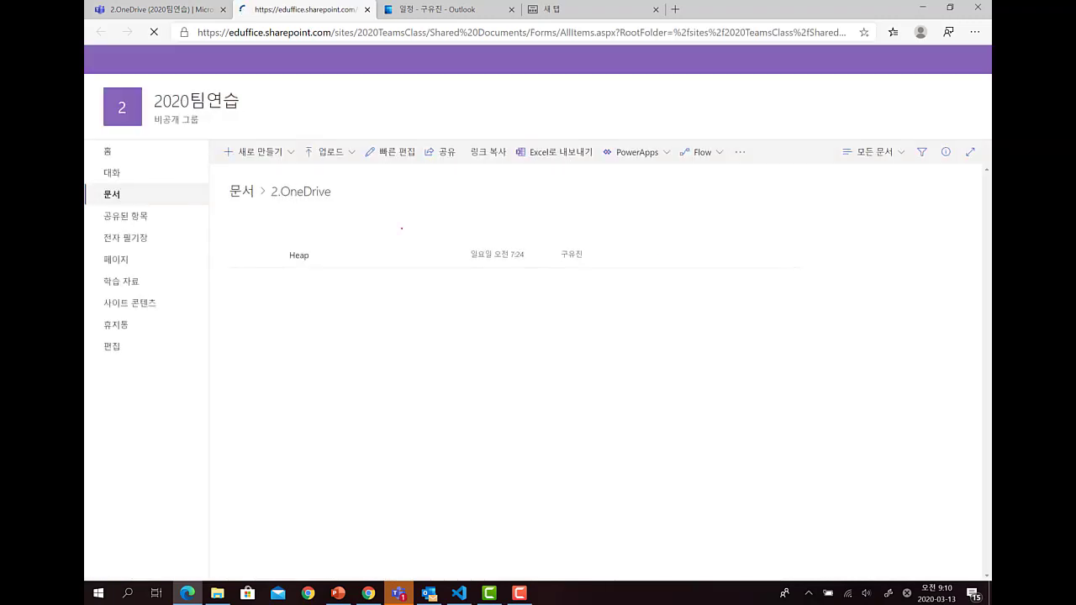
{"action": "left_click", "coordinate": [112, 173]}
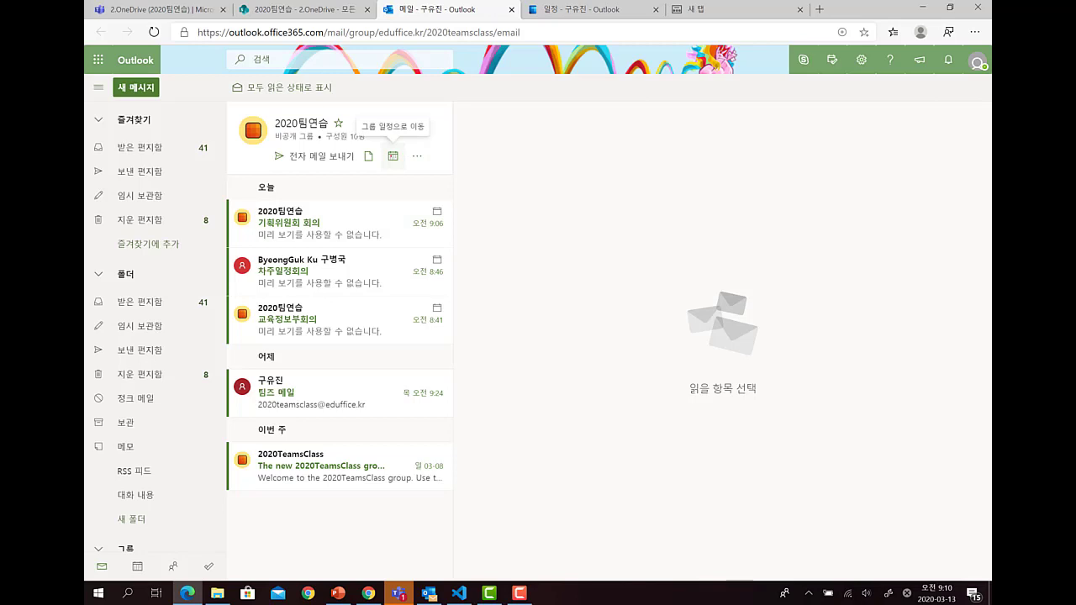
Add the 2020팀연습 group to the Outlook favorites, and view its group mail and the calendar.
{"action": "left_click", "coordinate": [338, 123]}
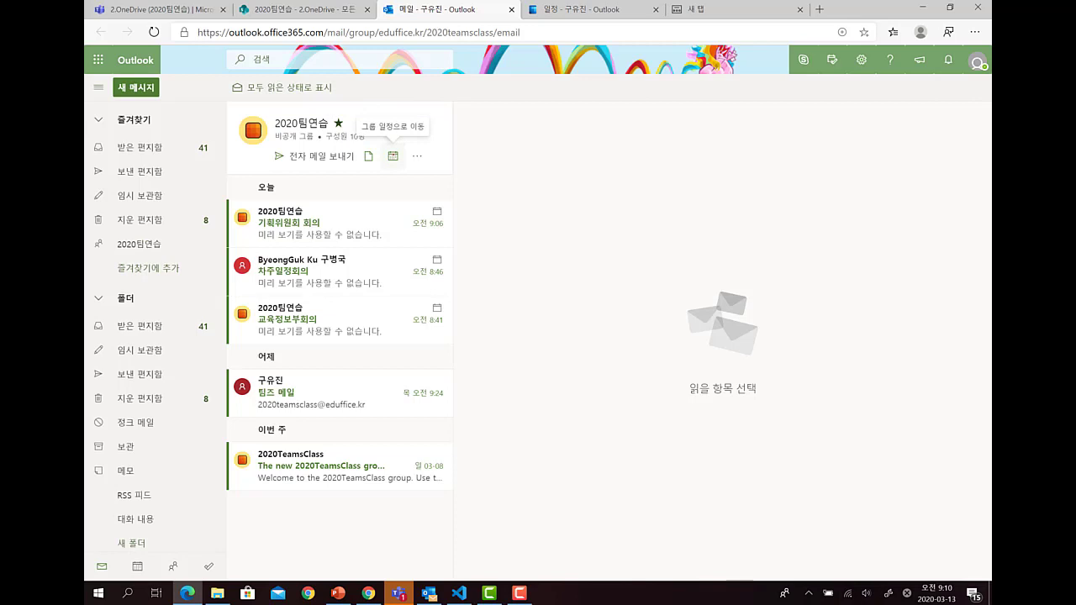
{"action": "left_click", "coordinate": [392, 155]}
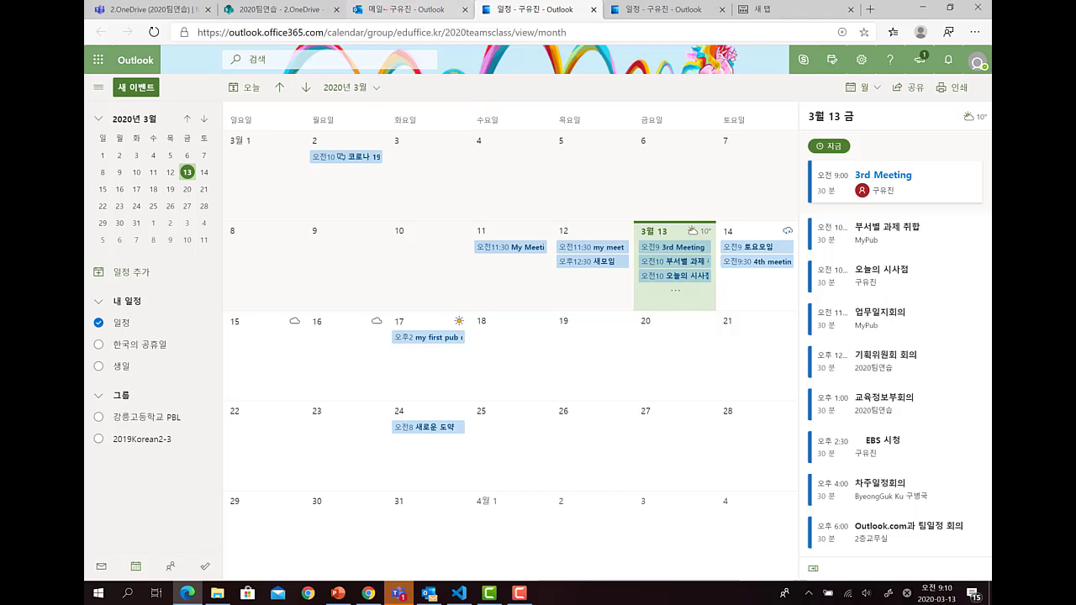
{"action": "left_click", "coordinate": [403, 10]}
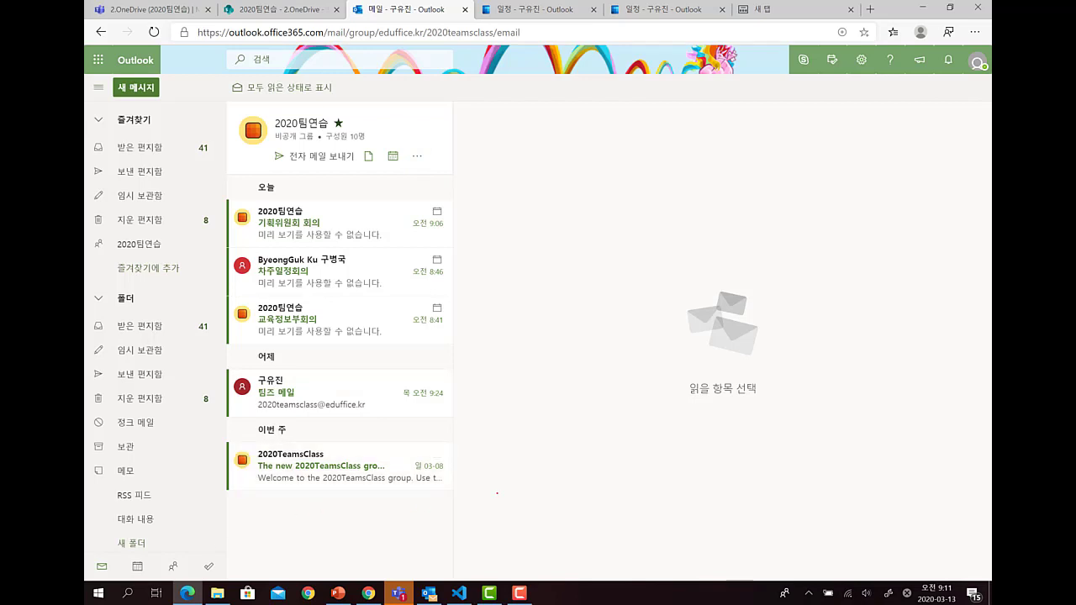
{"action": "left_click", "coordinate": [138, 243]}
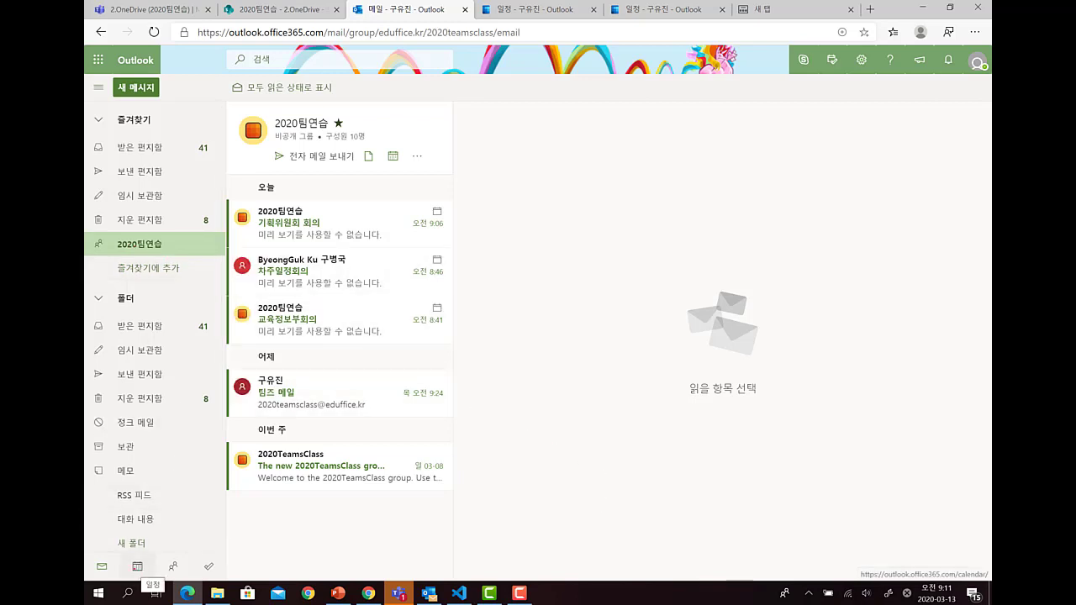
{"action": "left_click", "coordinate": [143, 566]}
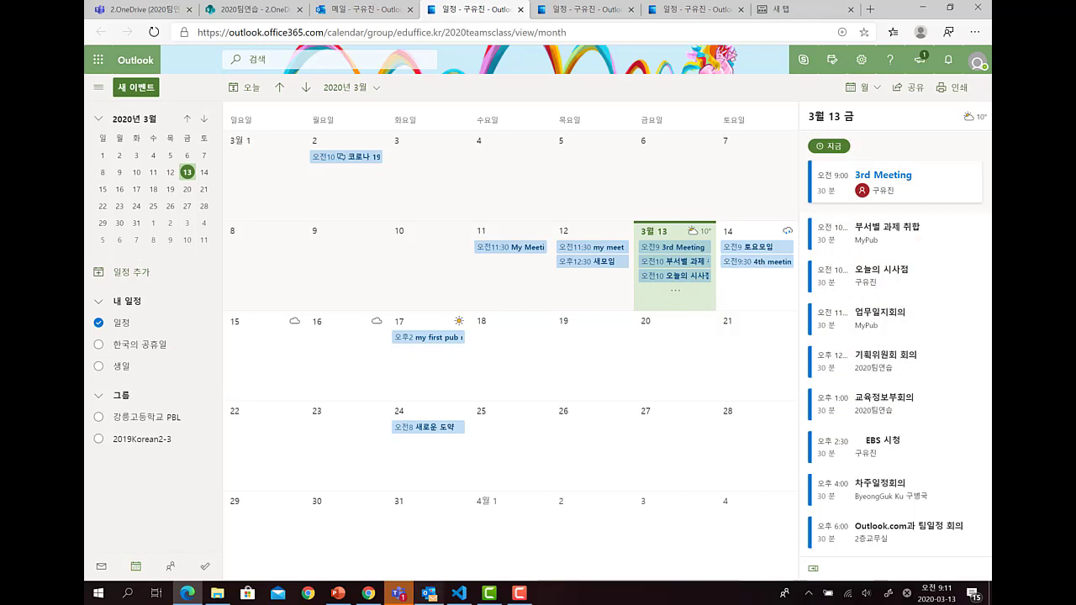
View the month calendar in desktop Outlook, and switch to Chrome to examine the personal Outlook.com calendar.
{"action": "left_click", "coordinate": [429, 594]}
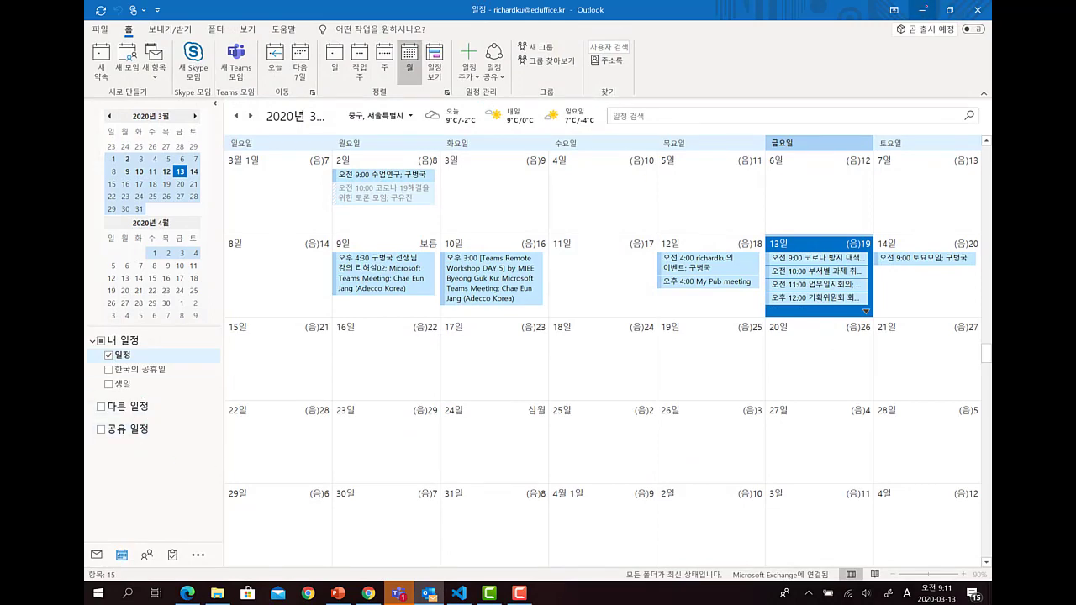
{"action": "left_click", "coordinate": [922, 10]}
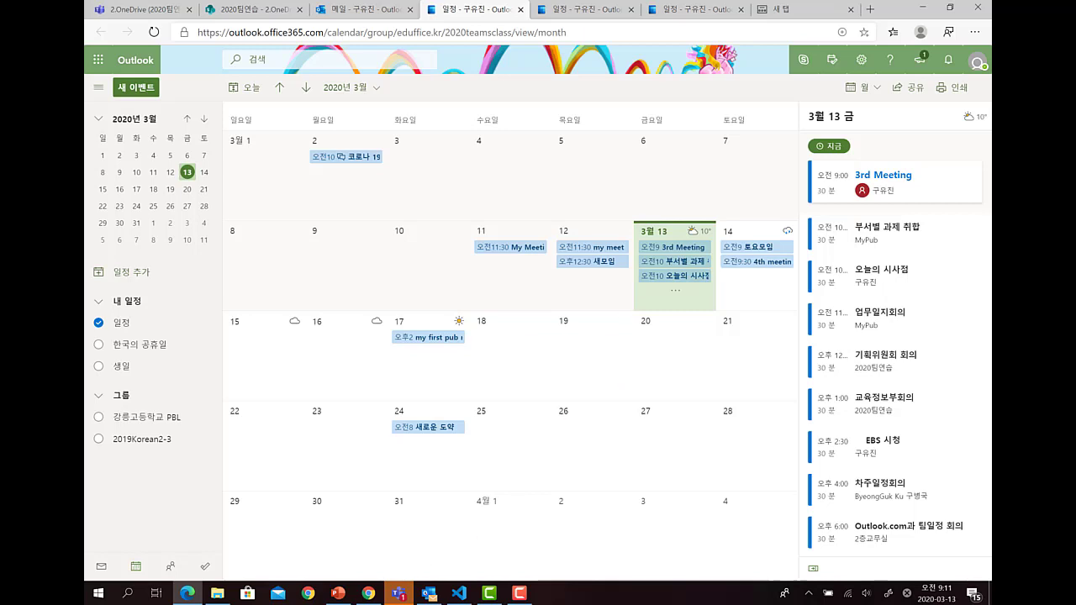
{"action": "mouse_move", "coordinate": [507, 586]}
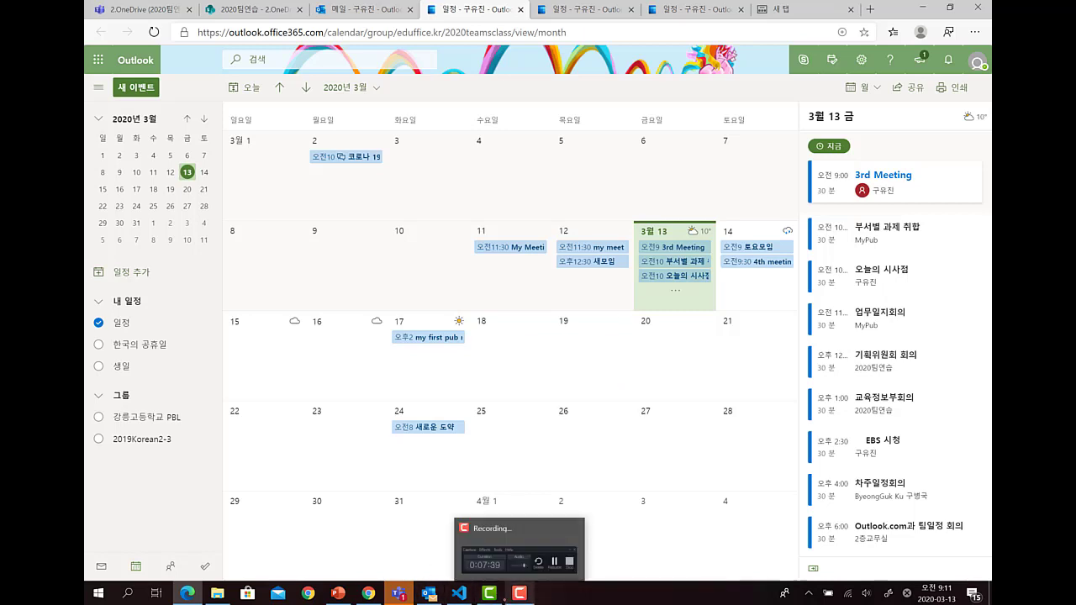
{"action": "mouse_move", "coordinate": [368, 592]}
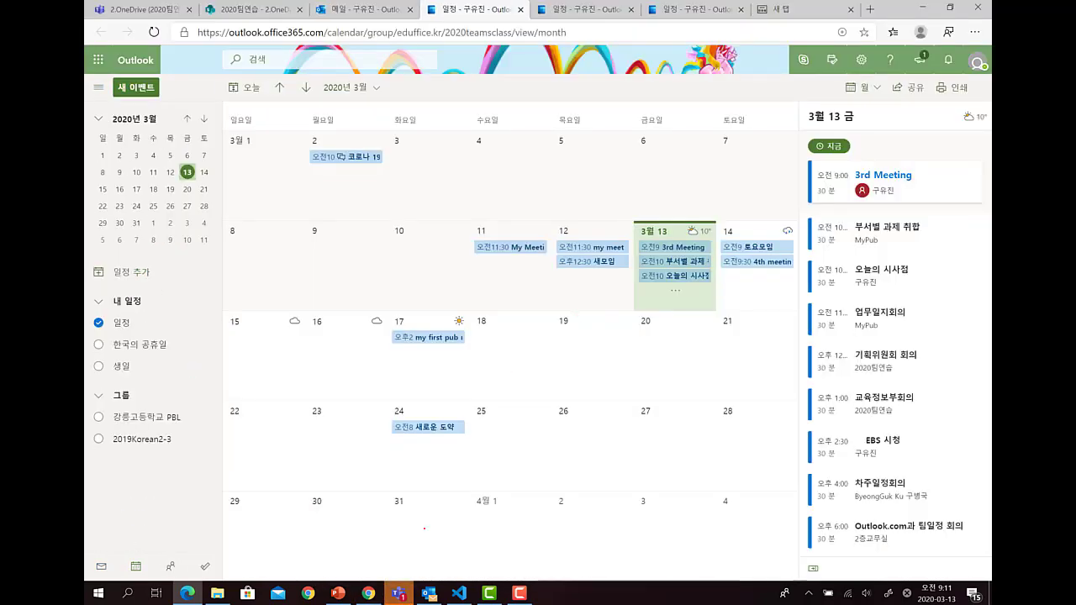
{"action": "left_click", "coordinate": [368, 593]}
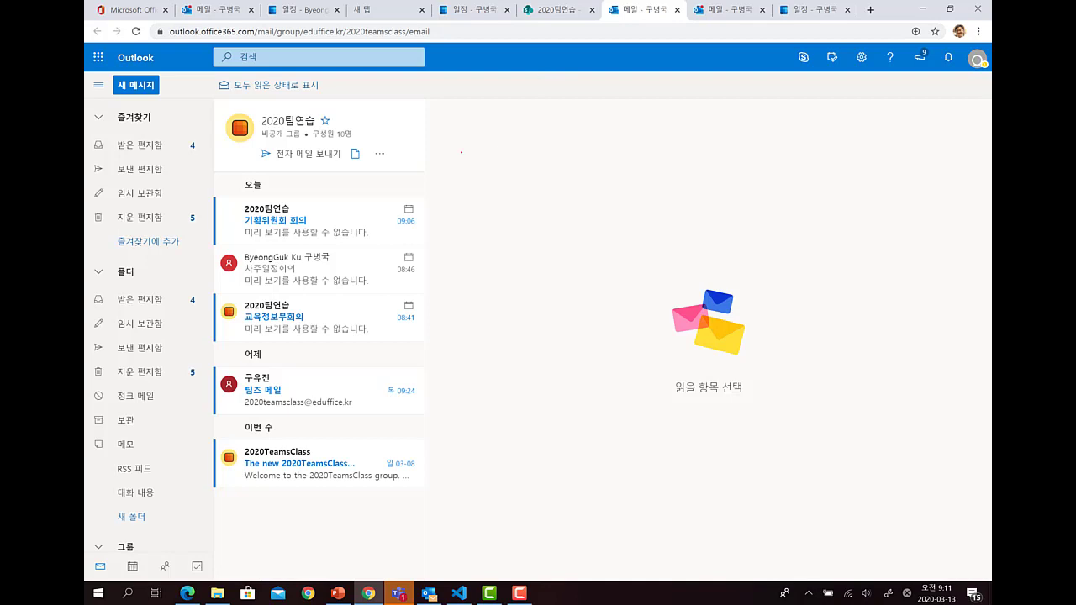
{"action": "left_click", "coordinate": [307, 9]}
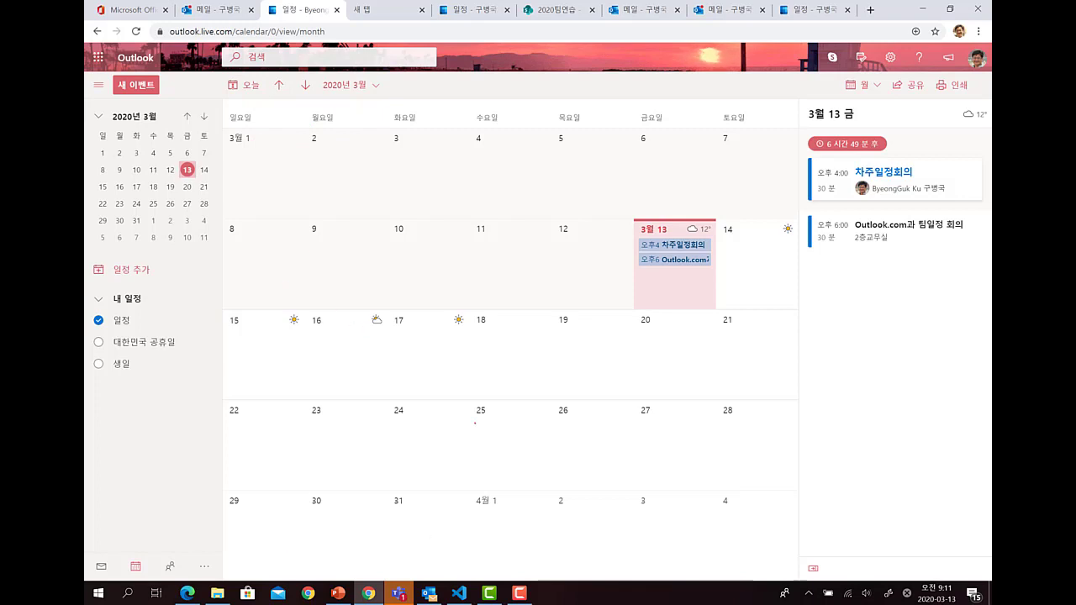
{"action": "left_click", "coordinate": [269, 31]}
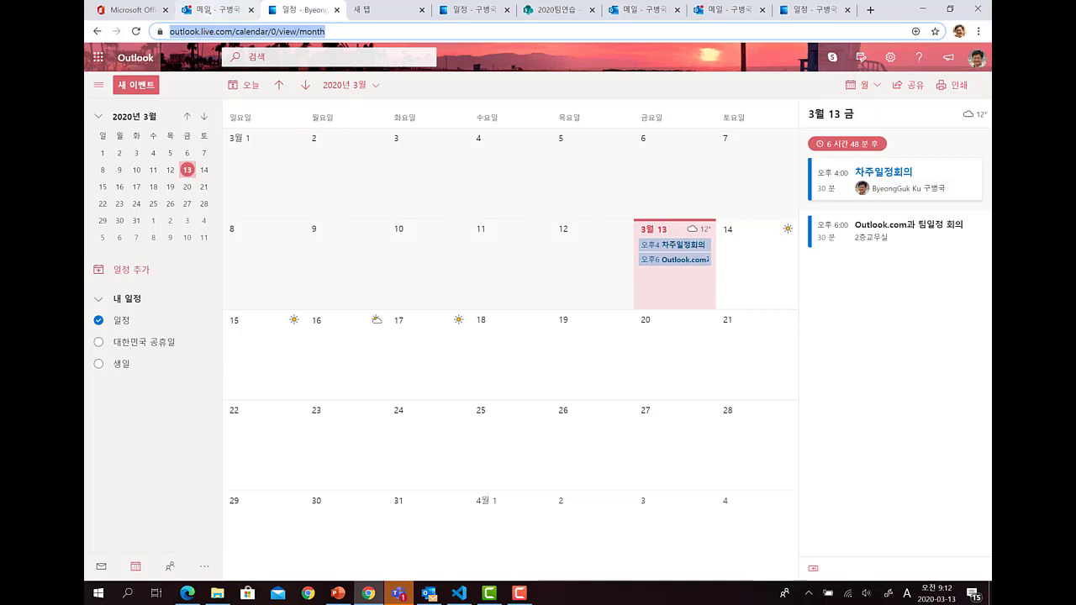
{"action": "key", "text": "ctrl+shift+Tab"}
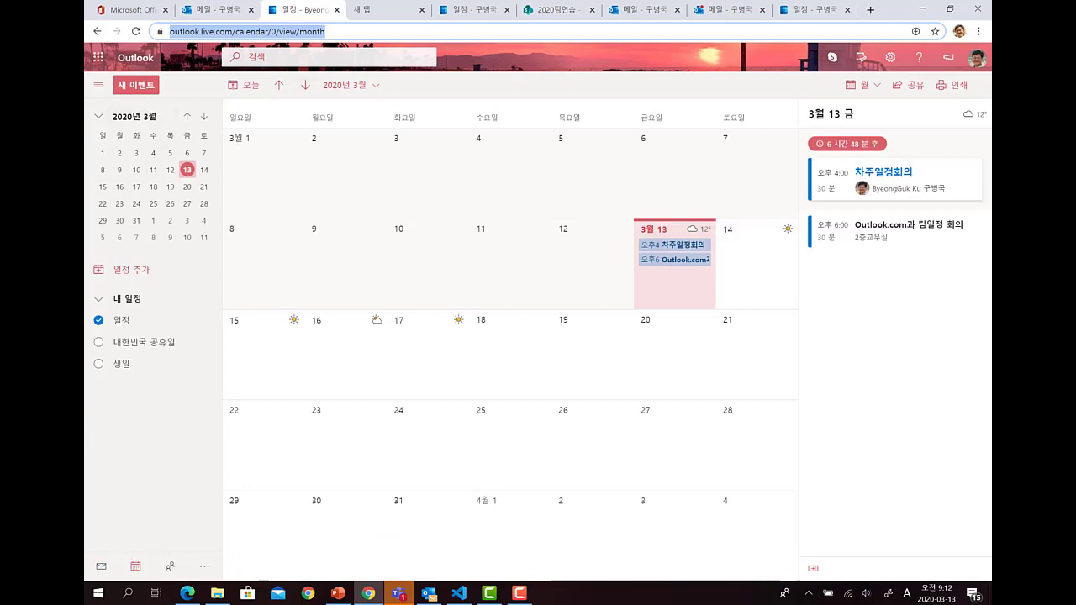
Create a new event with the full options form in the Outlook.com calendar and title it 수업연구 협의회.
{"action": "left_click", "coordinate": [137, 85]}
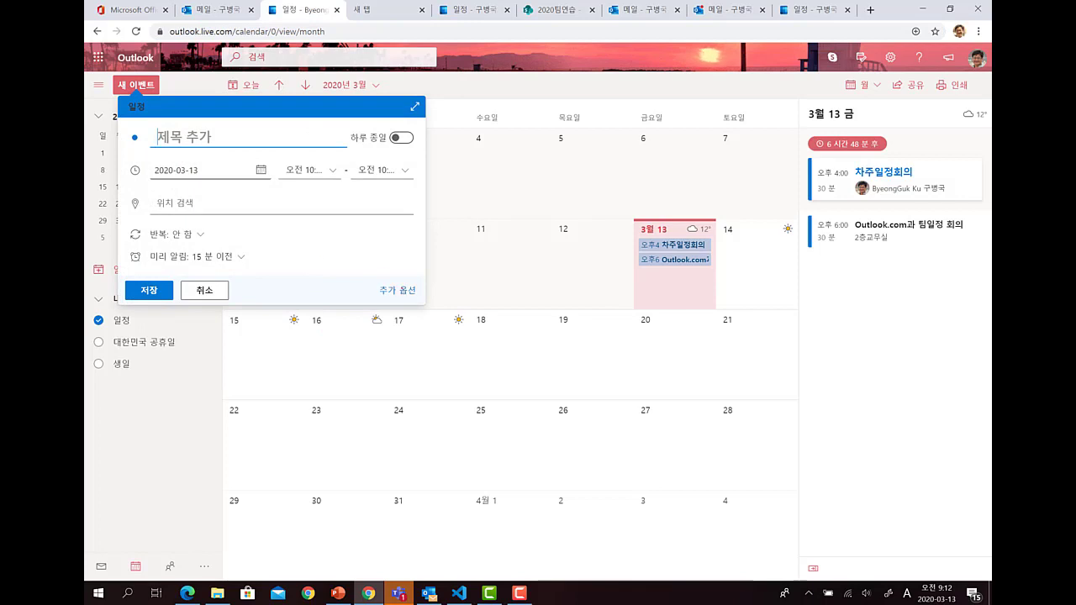
{"action": "left_click", "coordinate": [396, 290]}
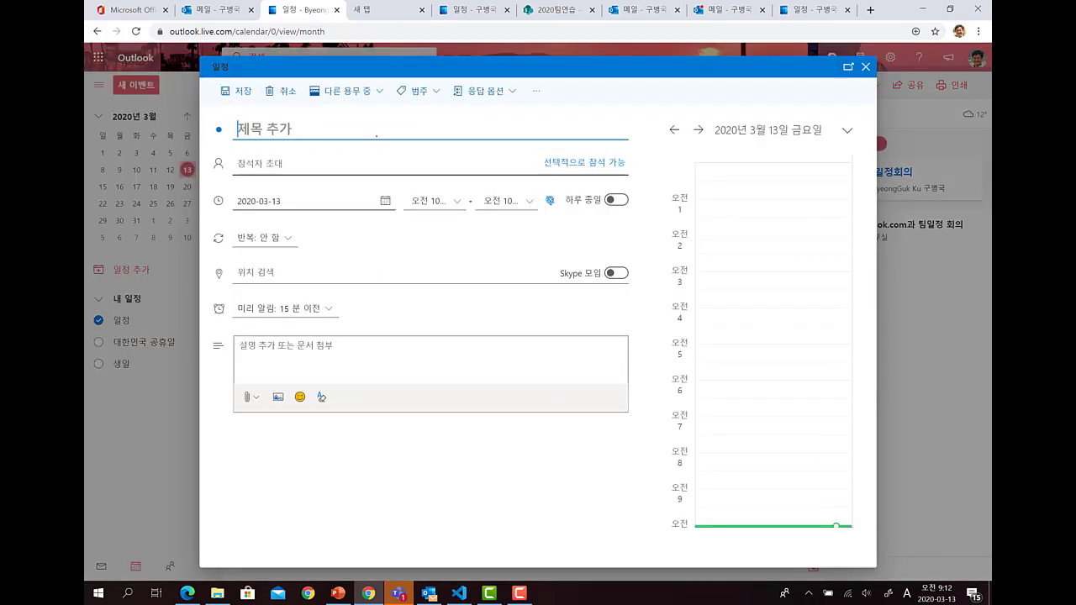
{"action": "left_click", "coordinate": [350, 127]}
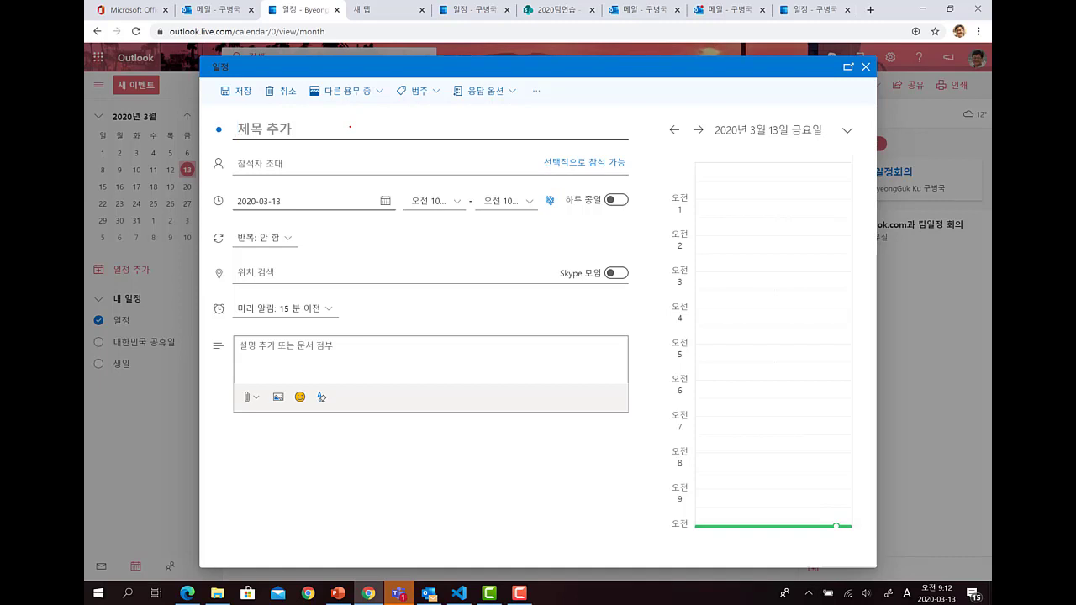
{"action": "key", "text": "Hangul"}
{"action": "type", "text": "수업연구 협의회"}
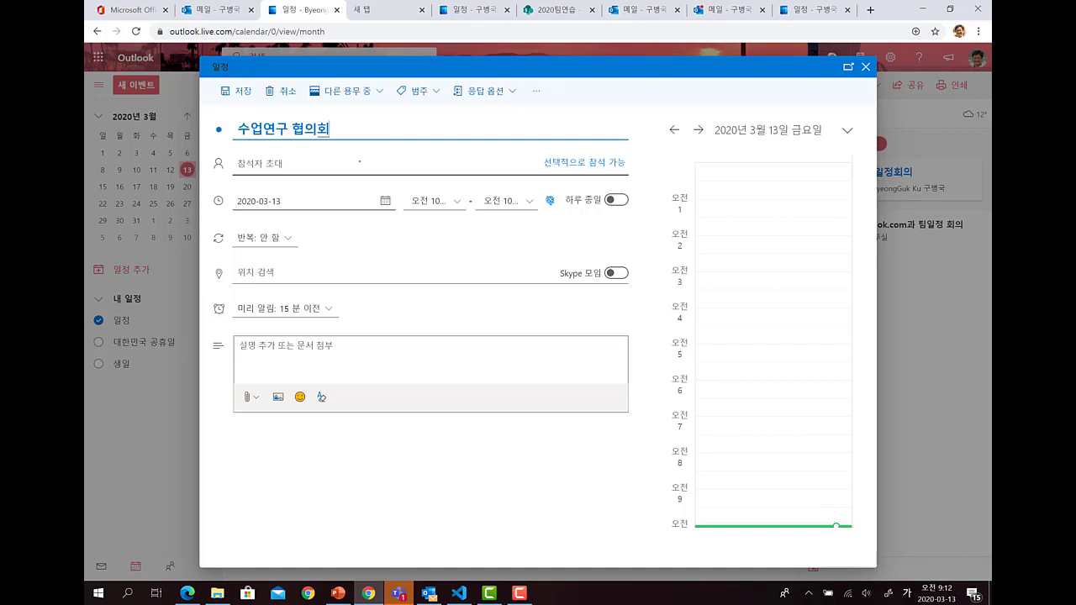
Invite the 2020팀연습 team's group e-mail address as the attendee of the 수업연구 협의회 event.
{"action": "left_click", "coordinate": [356, 161]}
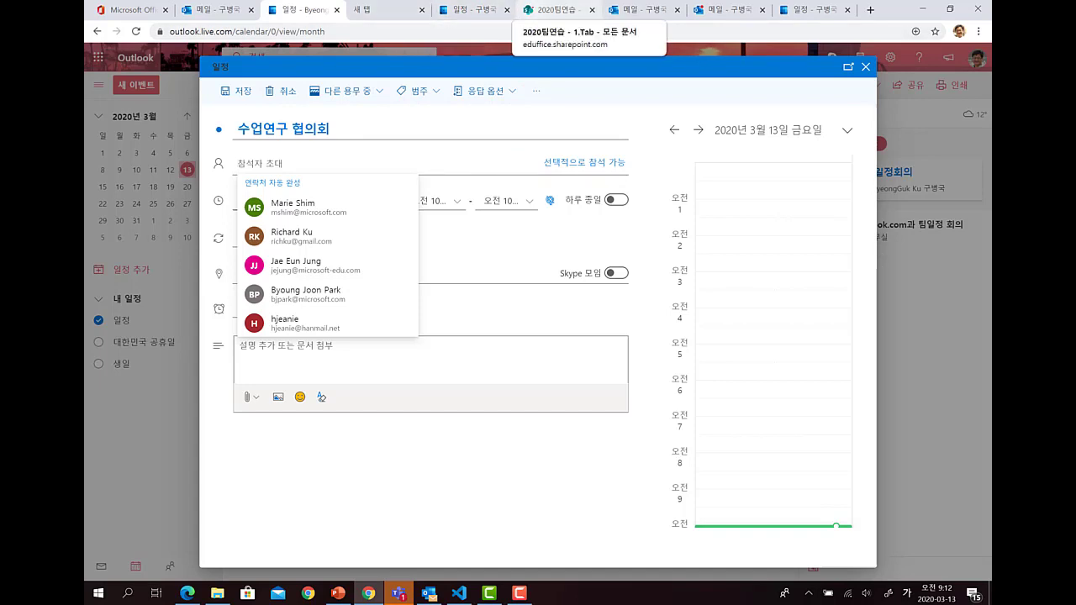
{"action": "type", "text": "2020teams"}
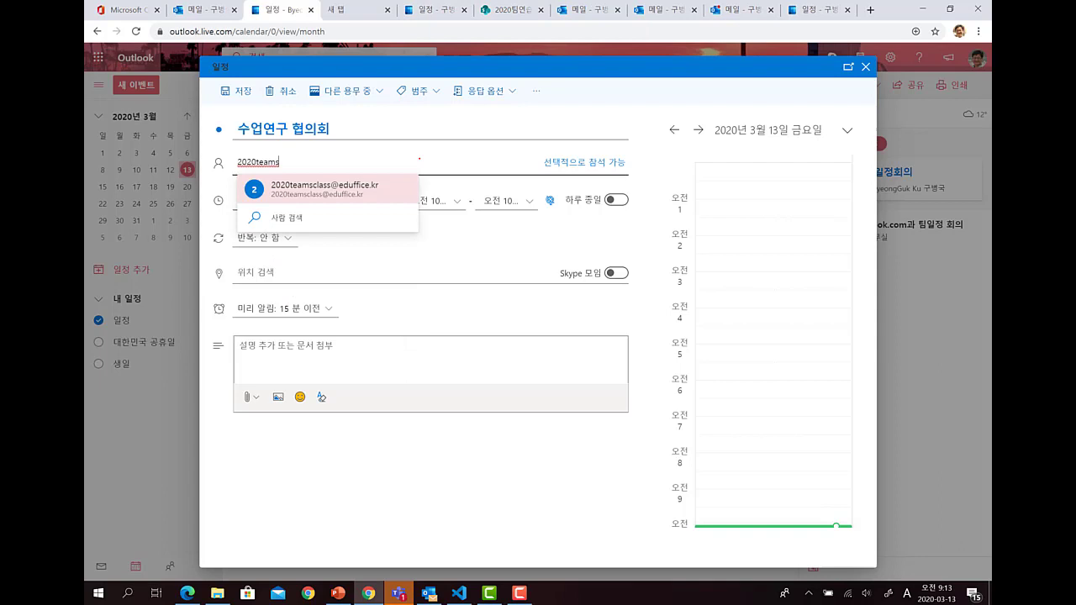
{"action": "key", "text": "Return"}
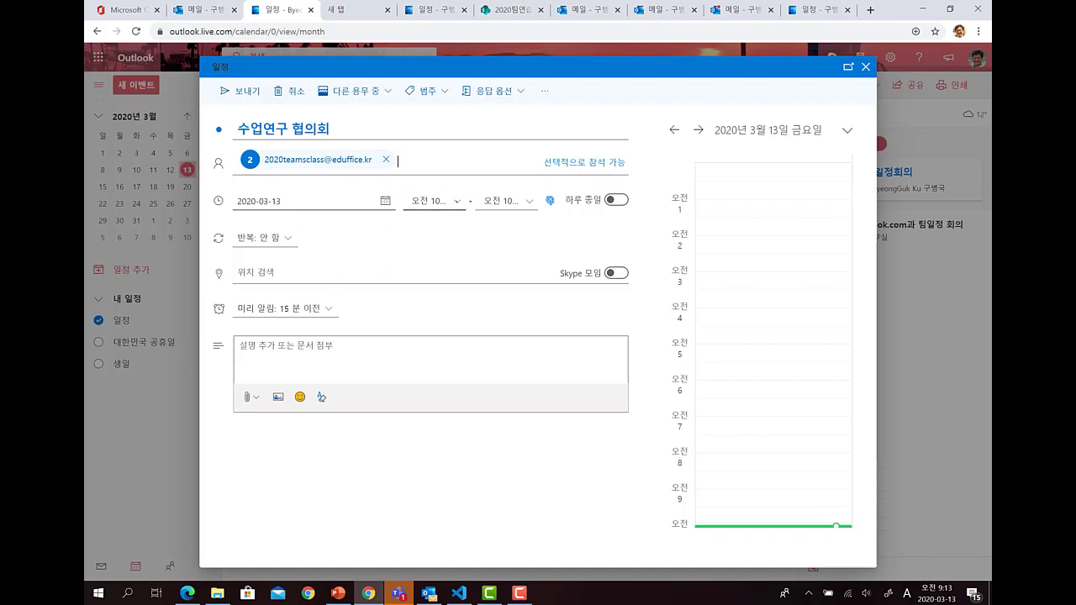
Set the event's start time to 오후 3:00 on 2020-03-13 and send the invitation.
{"action": "left_click", "coordinate": [430, 201]}
{"action": "scroll", "coordinate": [454, 269], "scroll_direction": "down", "scroll_amount": 2}
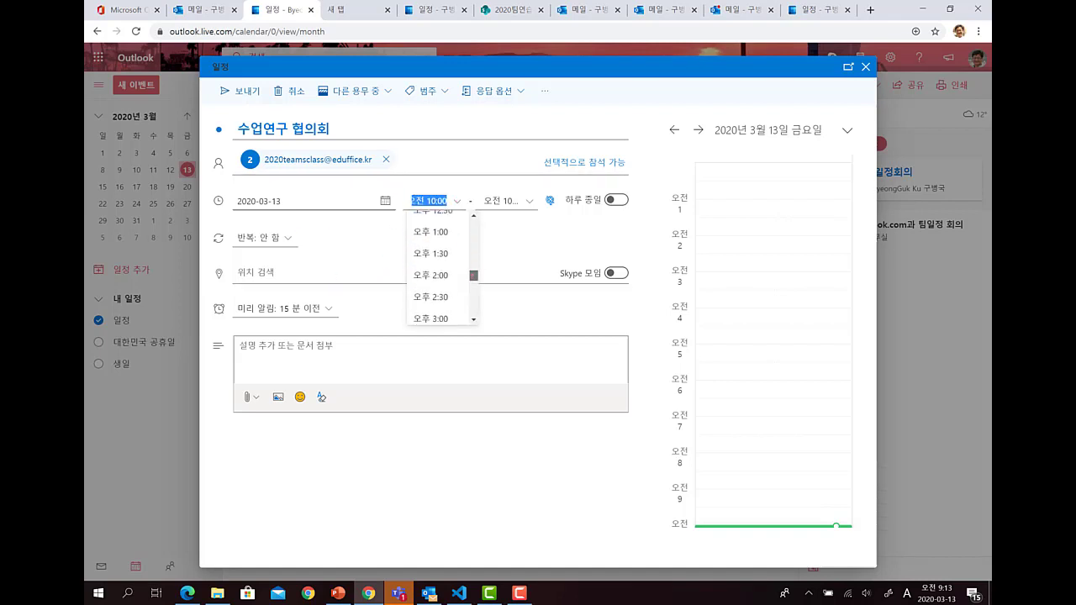
{"action": "scroll", "coordinate": [441, 267], "scroll_direction": "down", "scroll_amount": 1}
{"action": "left_click", "coordinate": [430, 261]}
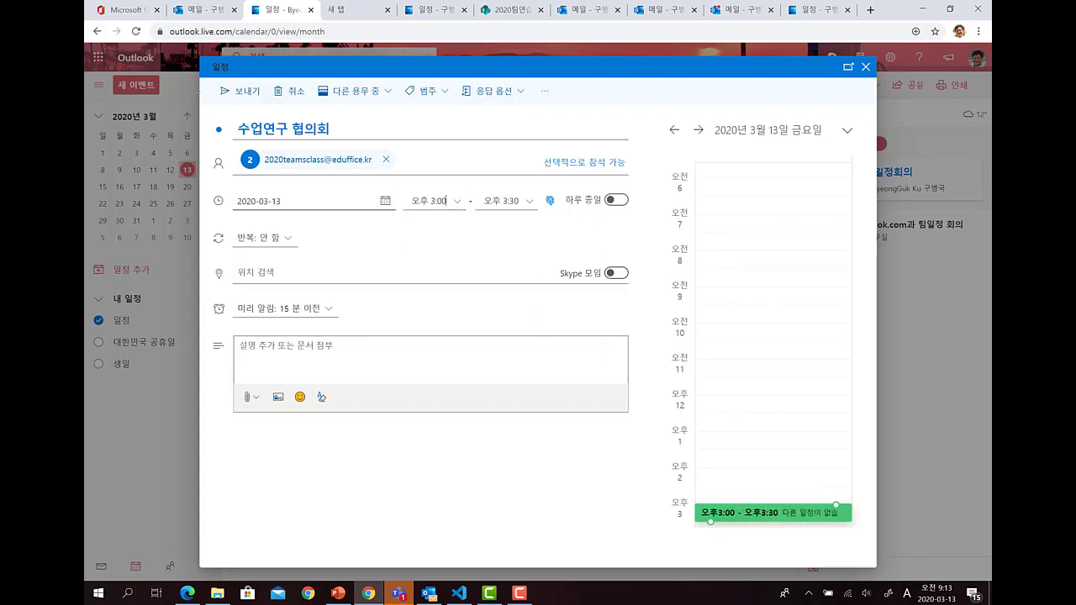
{"action": "left_click", "coordinate": [237, 92]}
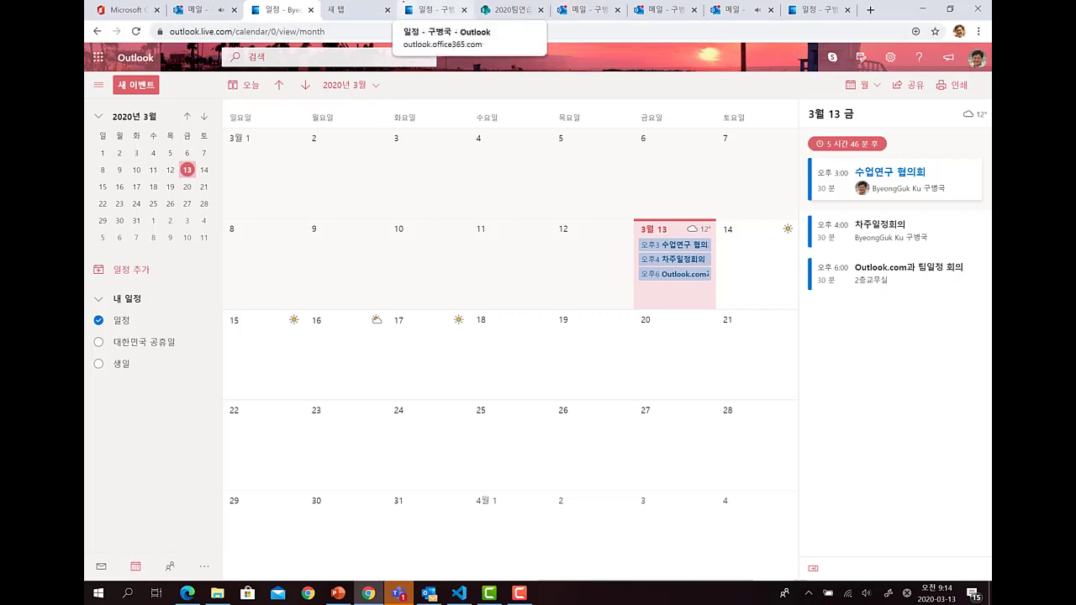
Add the 수업연구 협의회 invitation from the 2020팀연습 group mail to the own calendar and view the calendar.
{"action": "left_click", "coordinate": [588, 10]}
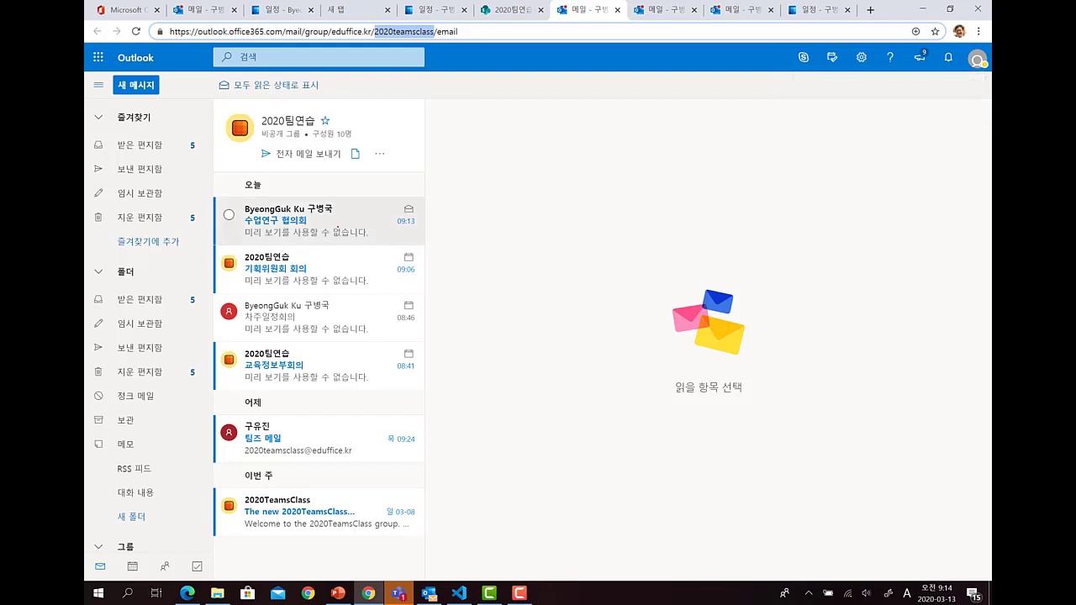
{"action": "left_click", "coordinate": [337, 227]}
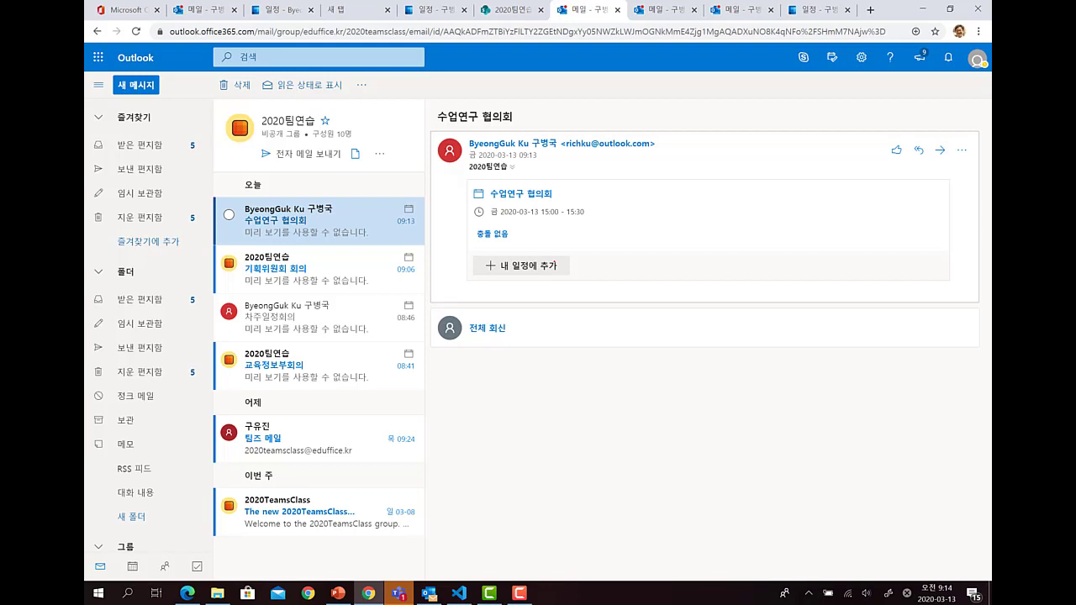
{"action": "left_click", "coordinate": [521, 265]}
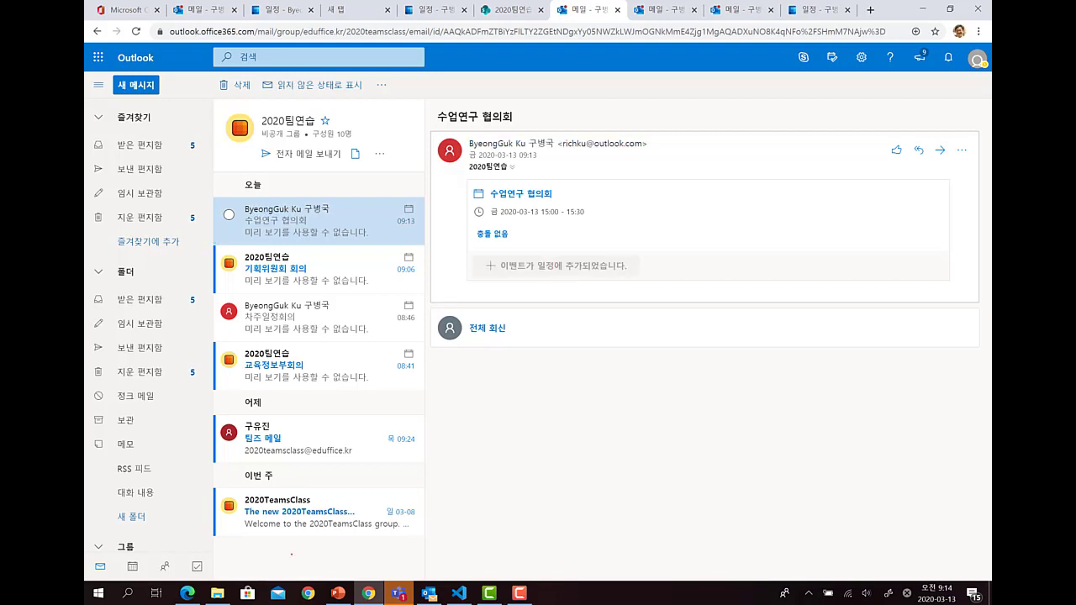
{"action": "left_click", "coordinate": [132, 566]}
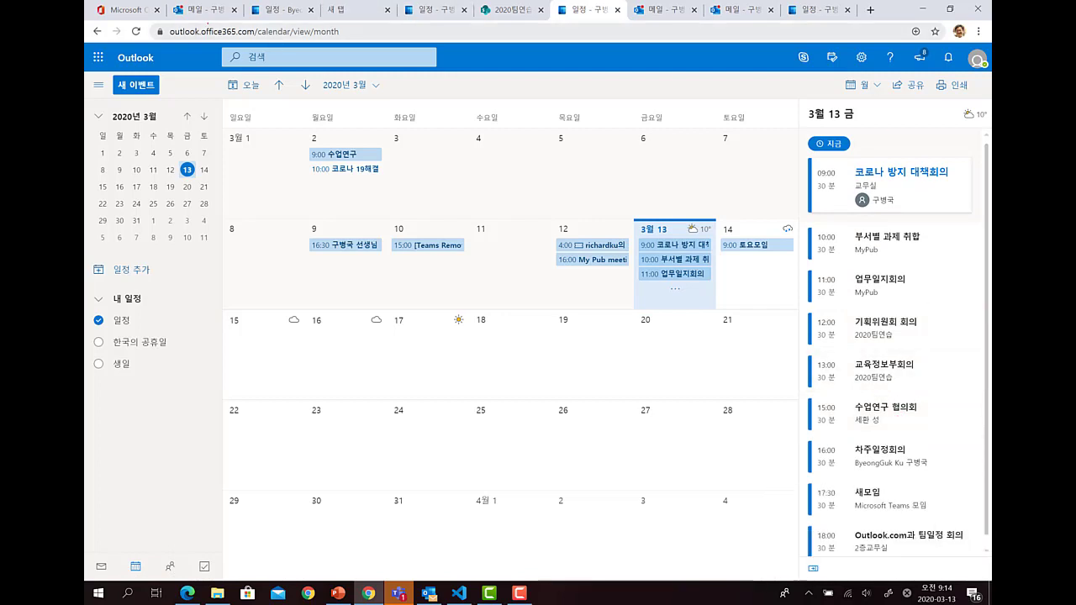
Switch to the other member's Outlook calendar in Edge and send a tentative reply to the 오후 3:00 수업연구 협의회 invitation.
{"action": "left_click", "coordinate": [187, 593]}
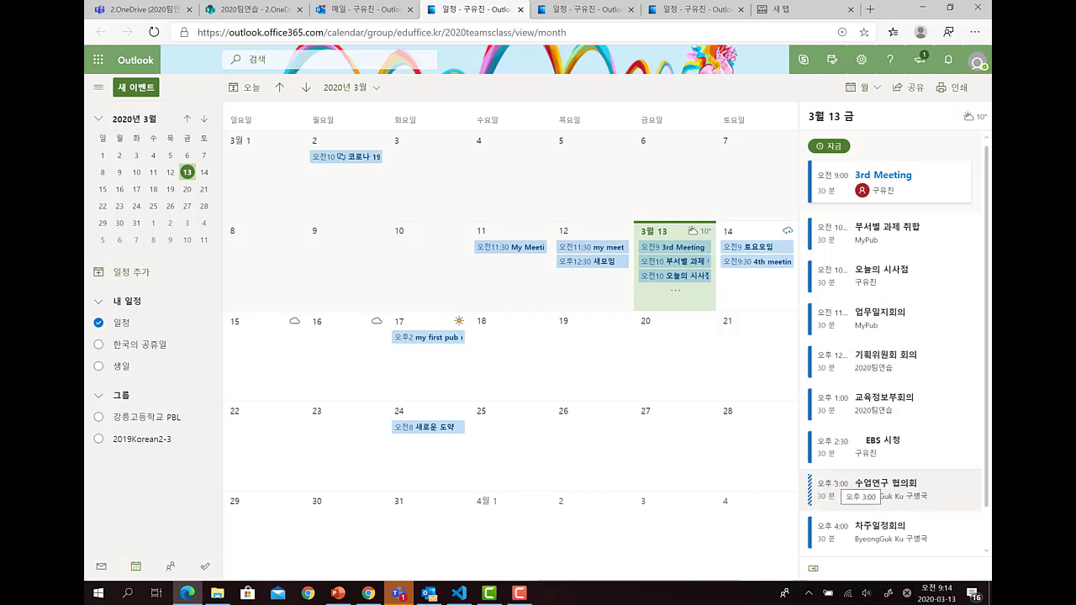
{"action": "left_click", "coordinate": [834, 475]}
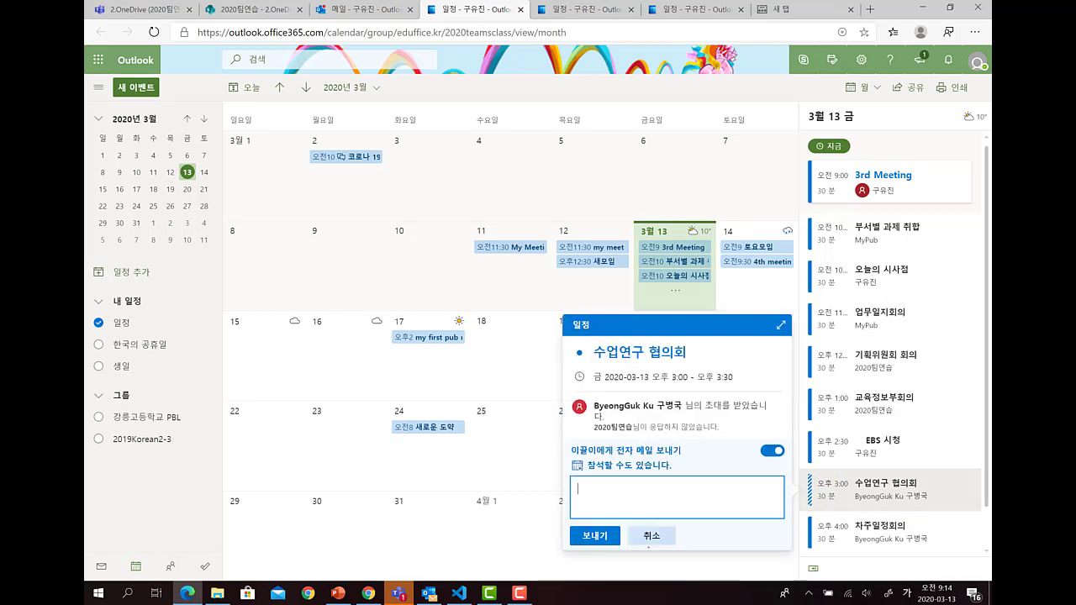
{"action": "left_click", "coordinate": [599, 534]}
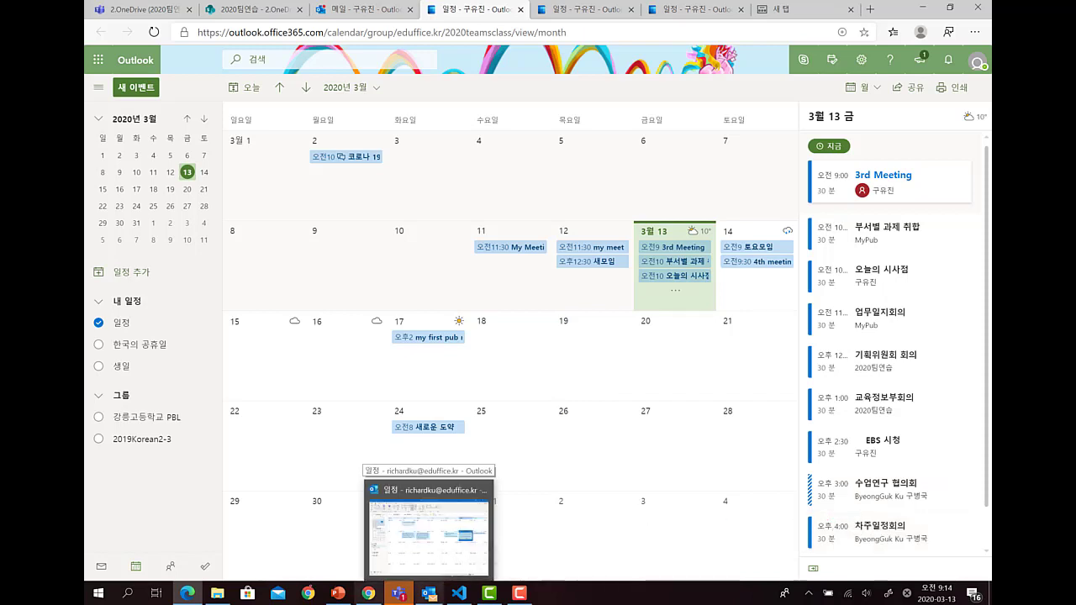
Switch to Teams in the browser, open its calendar and compare the afternoon meetings on March 13 with the Outlook calendar.
{"action": "mouse_move", "coordinate": [217, 593]}
{"action": "mouse_move", "coordinate": [429, 592]}
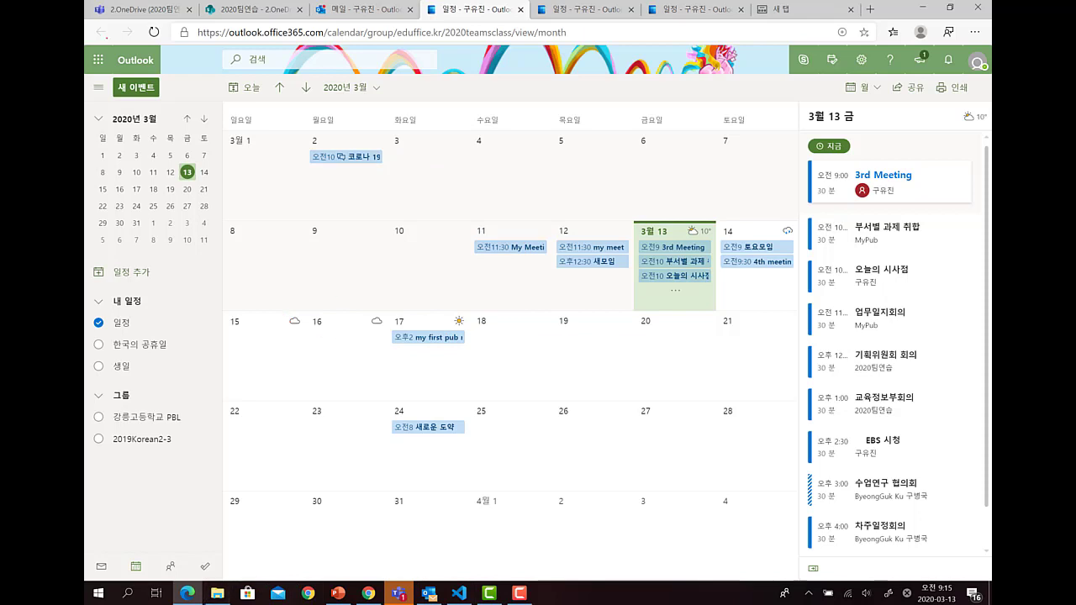
{"action": "left_click", "coordinate": [126, 9]}
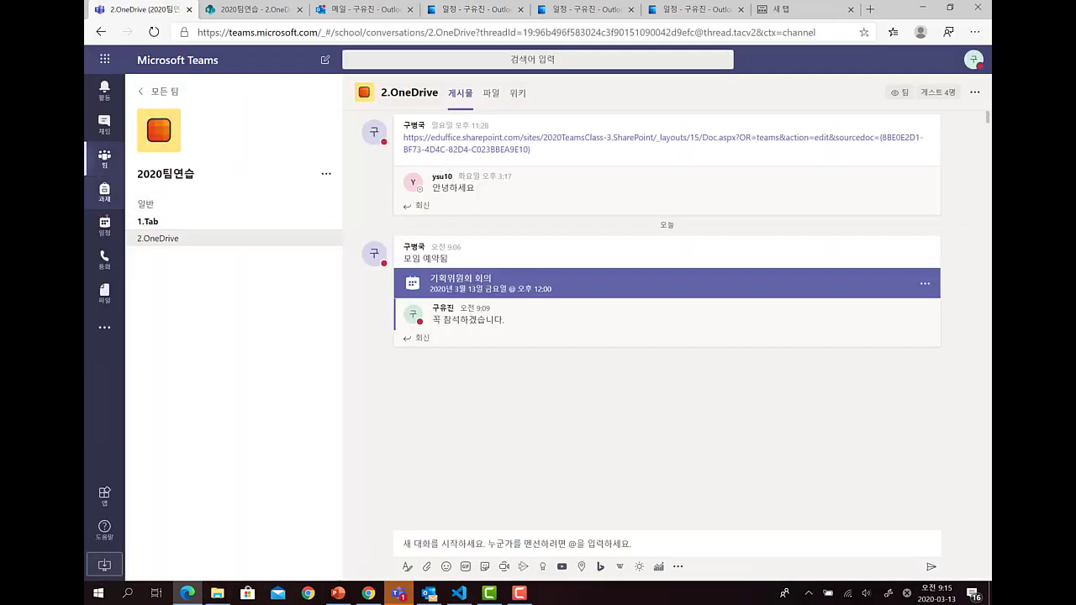
{"action": "left_click", "coordinate": [104, 225]}
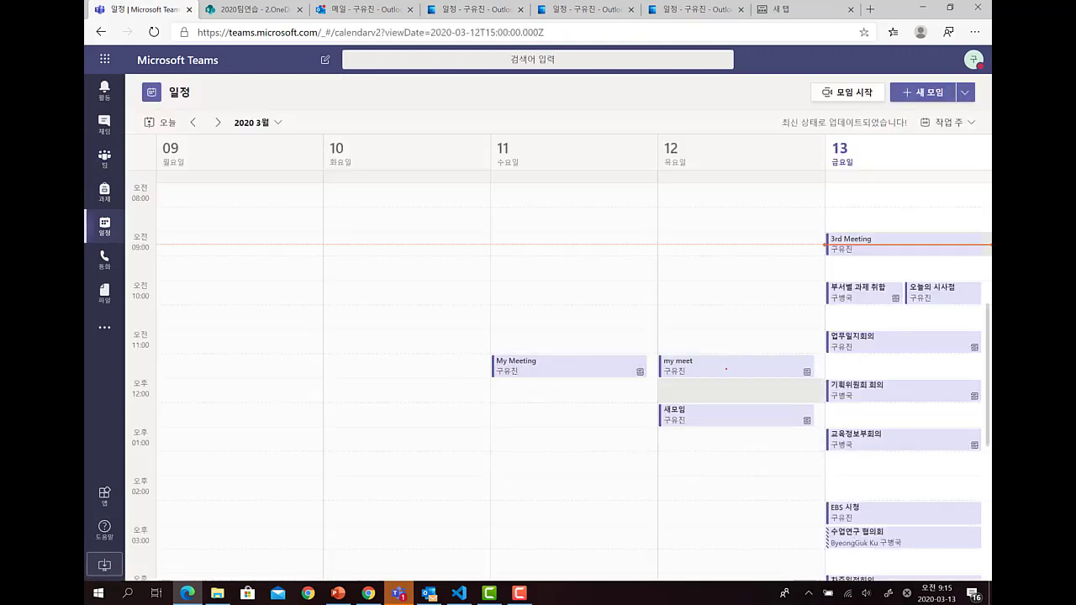
{"action": "key", "text": "ctrl+6"}
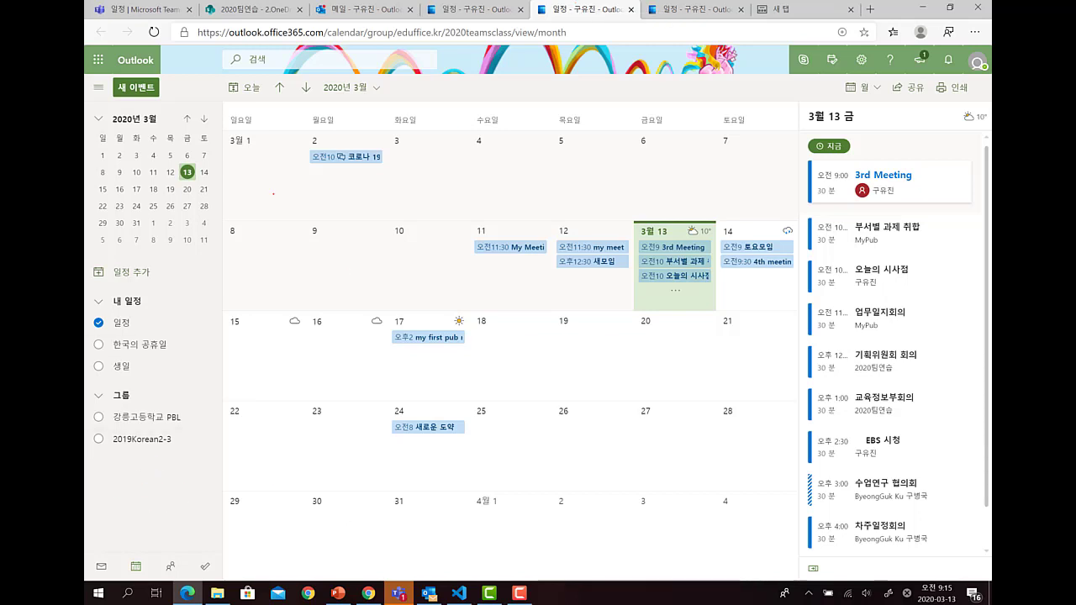
{"action": "key", "text": "ctrl+1"}
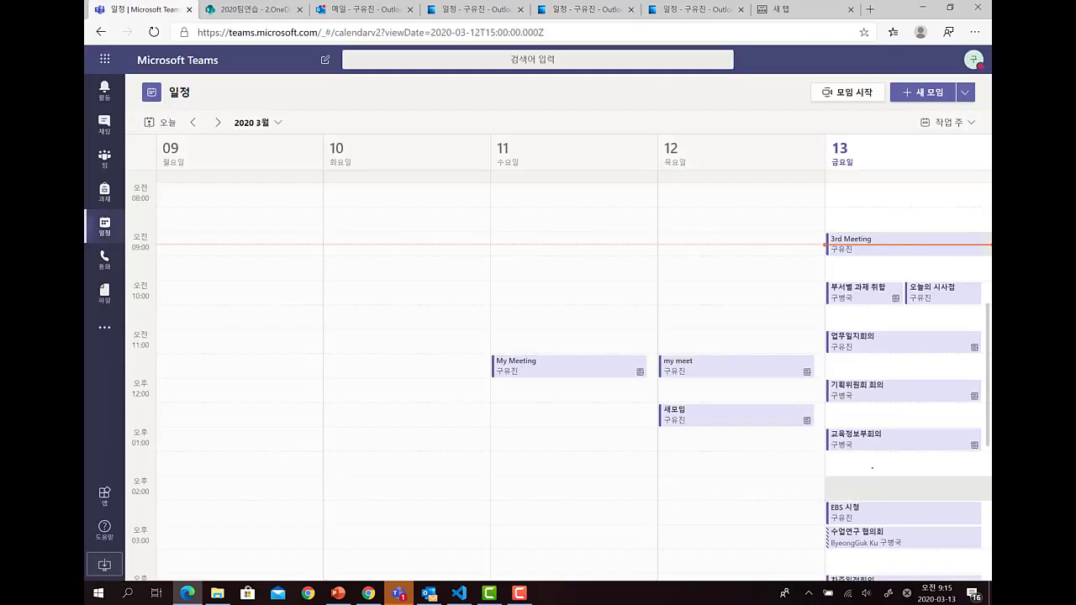
{"action": "scroll", "coordinate": [871, 468], "scroll_direction": "down", "scroll_amount": 3}
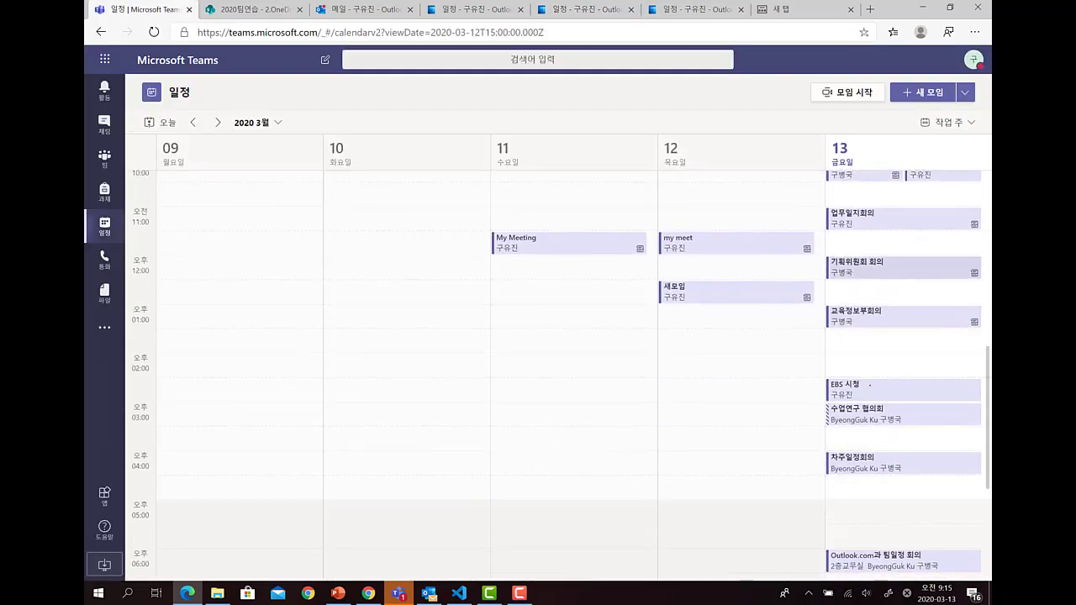